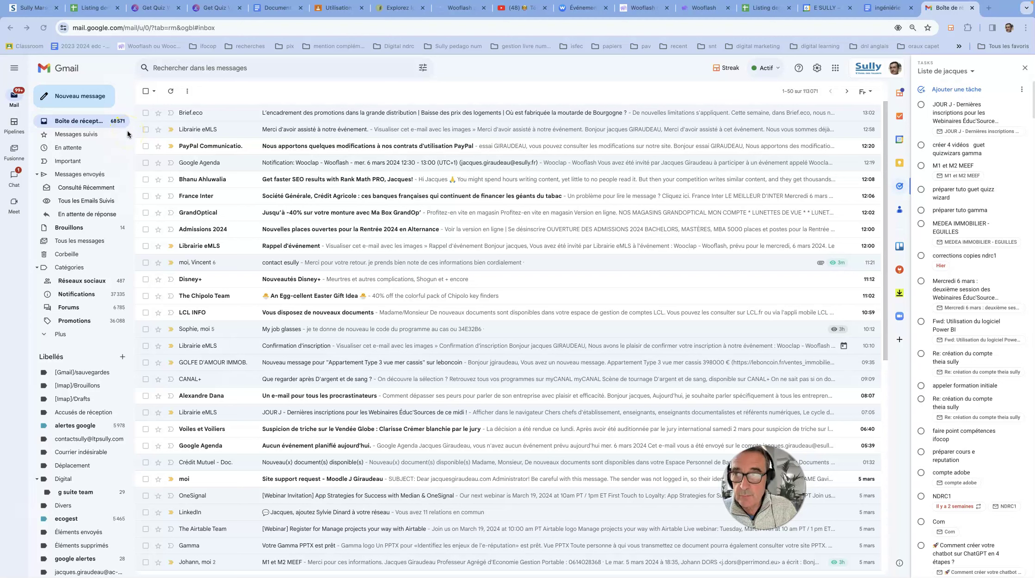
# Look over the generated multiple-choice questions in Quiz Wizard and the site's login page address.
pyautogui.click(147, 13)
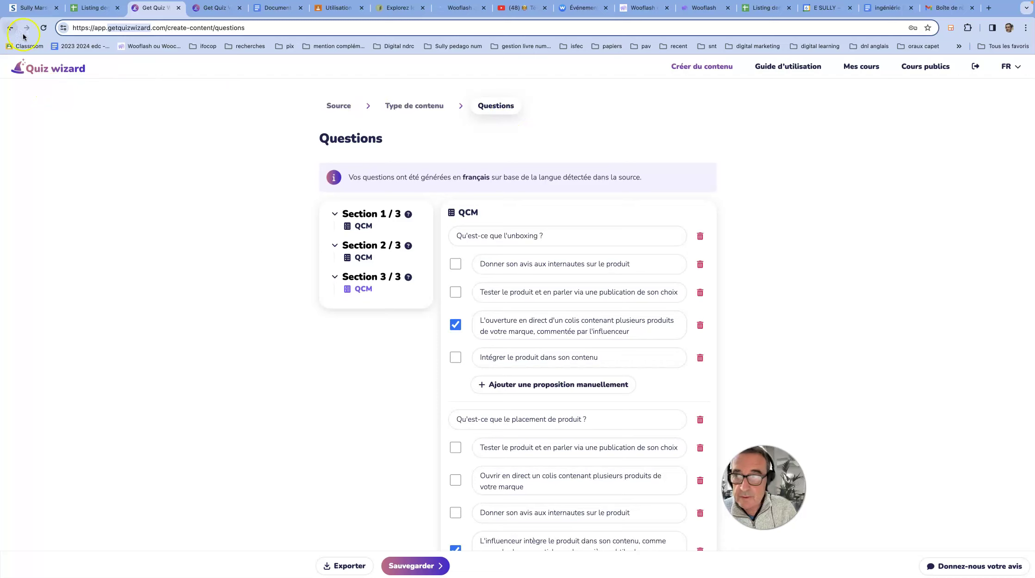
pyautogui.click(22, 68)
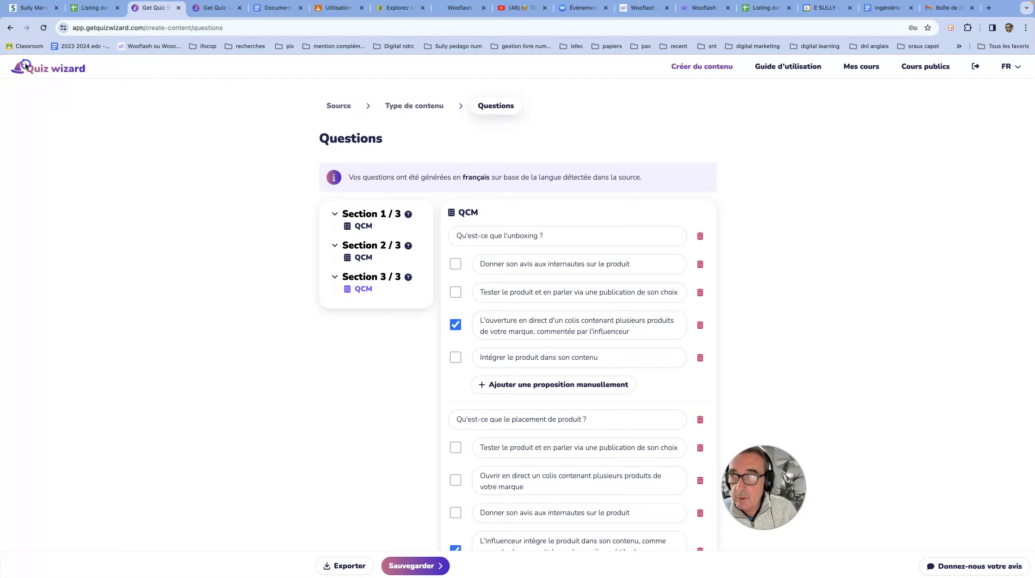
pyautogui.click(219, 15)
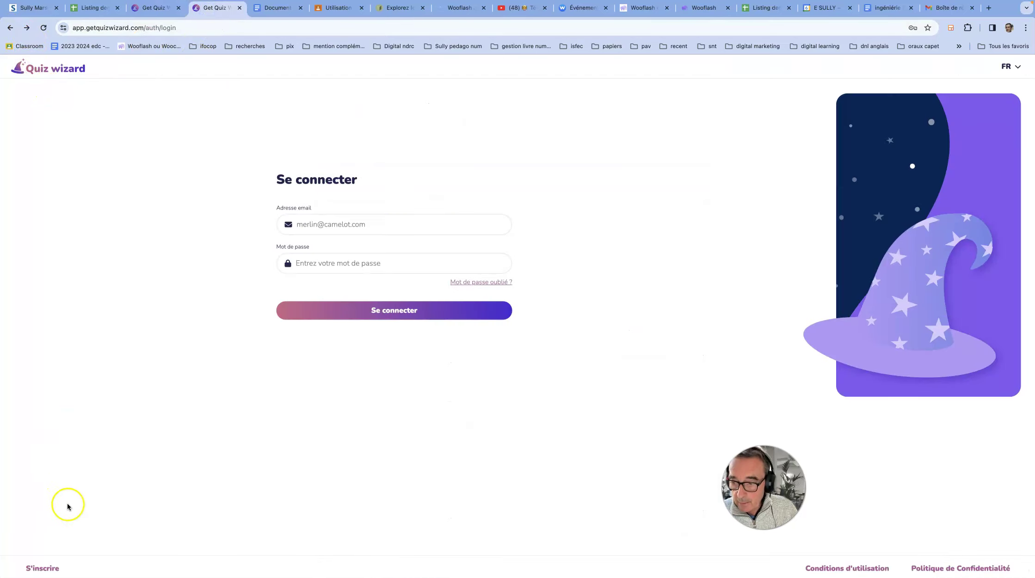
pyautogui.click(115, 28)
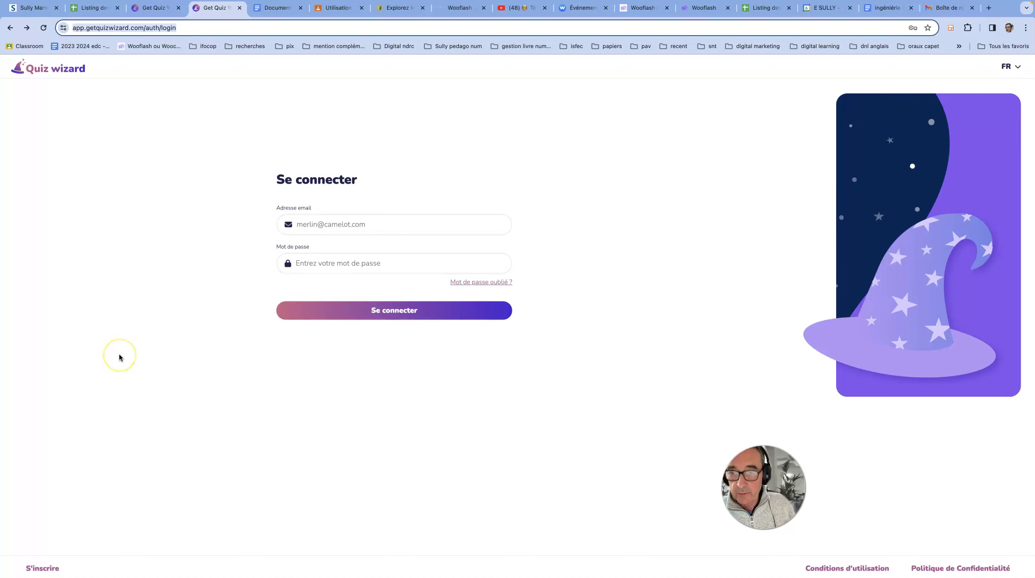
pyautogui.click(155, 9)
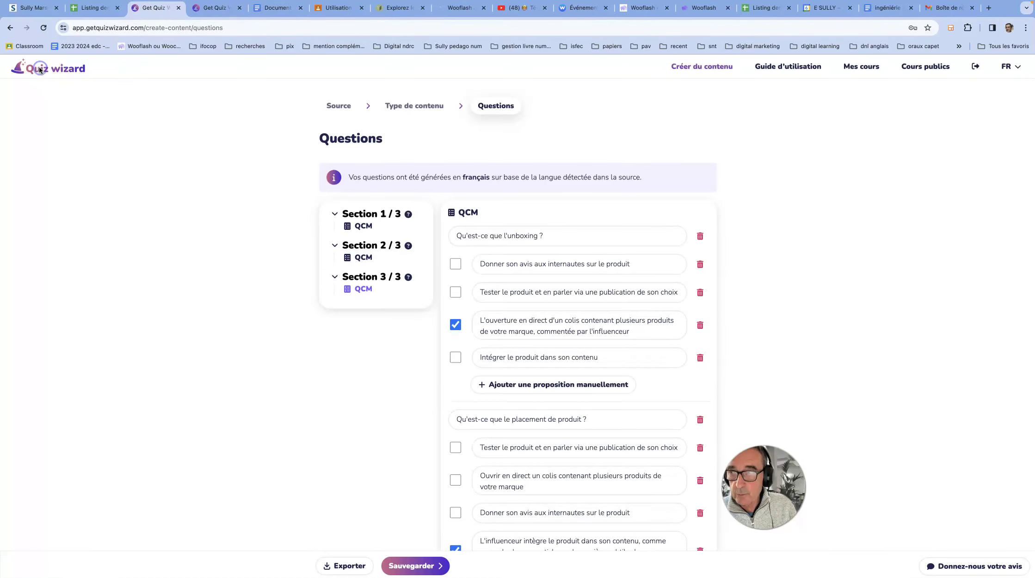
# Log in to Quiz Wizard with the saved account e-mail and password.
pyautogui.click(206, 7)
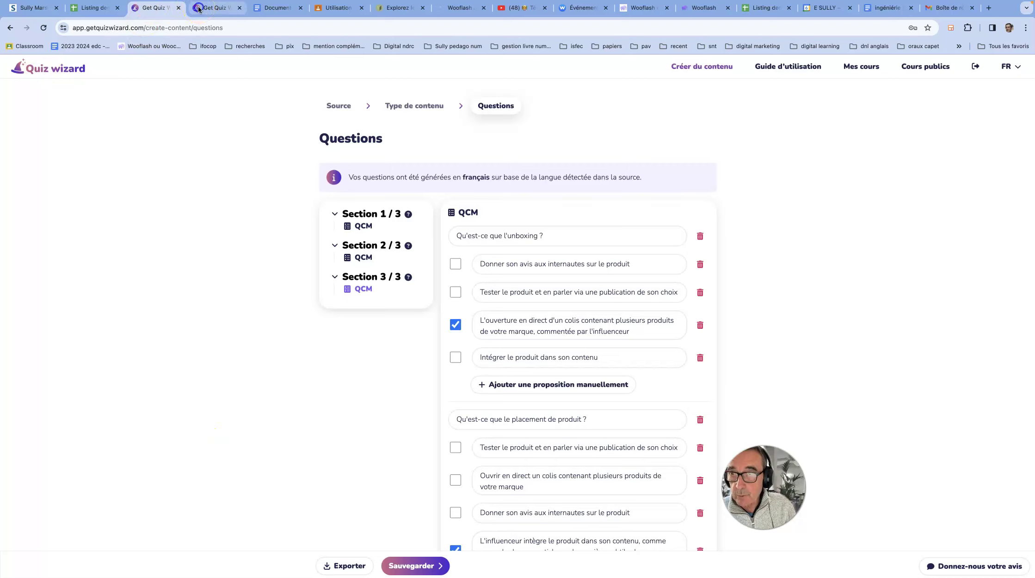
pyautogui.click(330, 226)
pyautogui.click(361, 242)
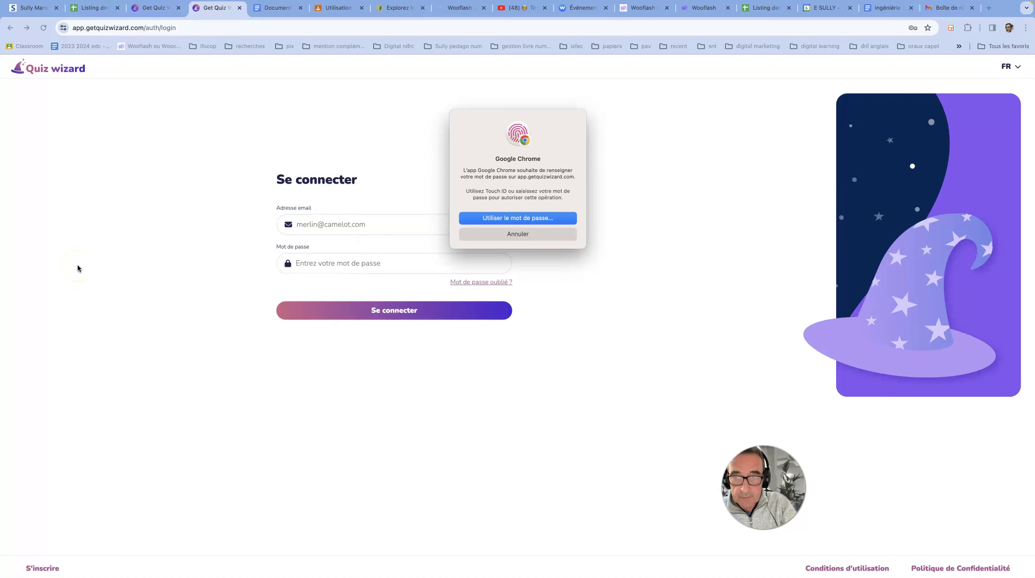
pyautogui.click(387, 307)
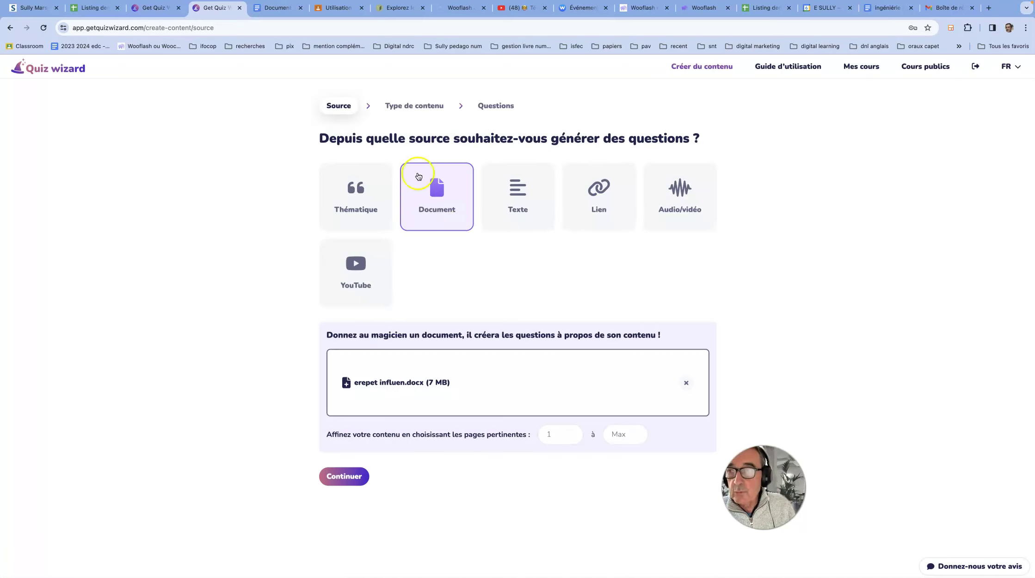
# Choose Thématique as the question source and enter "l'attention et la mémorisation" as the theme.
pyautogui.click(106, 336)
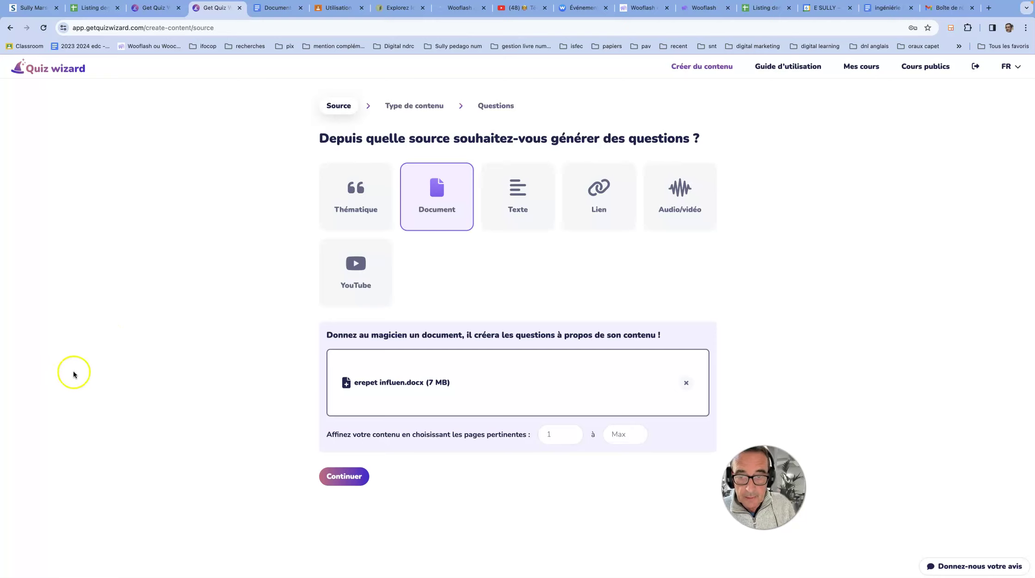
pyautogui.click(368, 201)
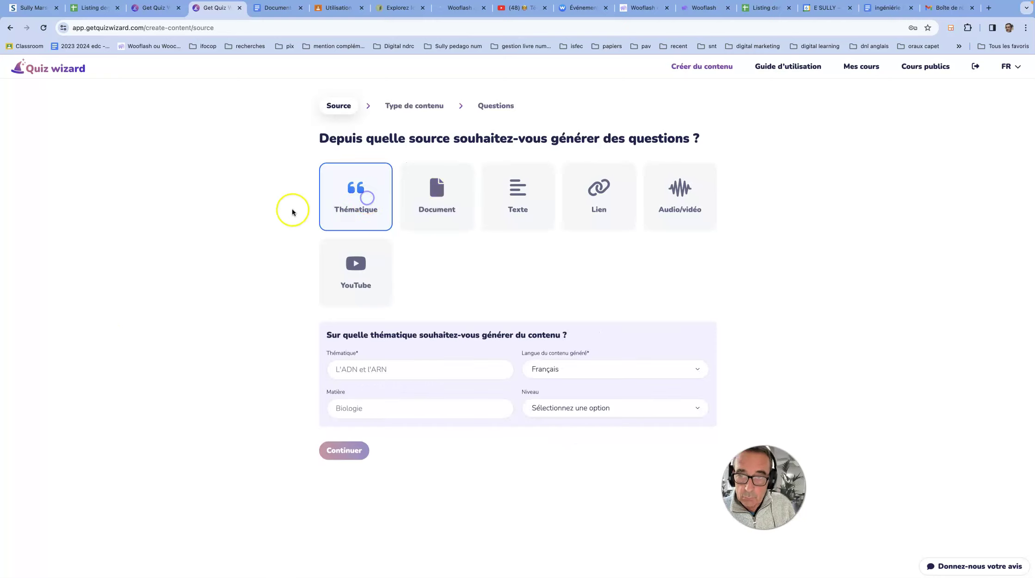
pyautogui.click(432, 371)
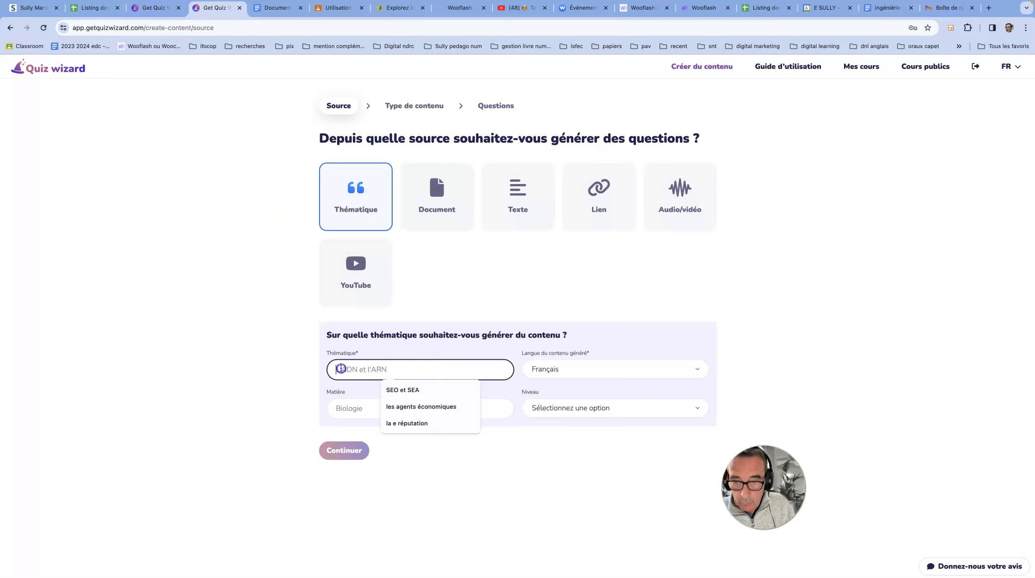
pyautogui.click(431, 392)
pyautogui.moveTo(387, 373); pyautogui.dragTo(303, 368)
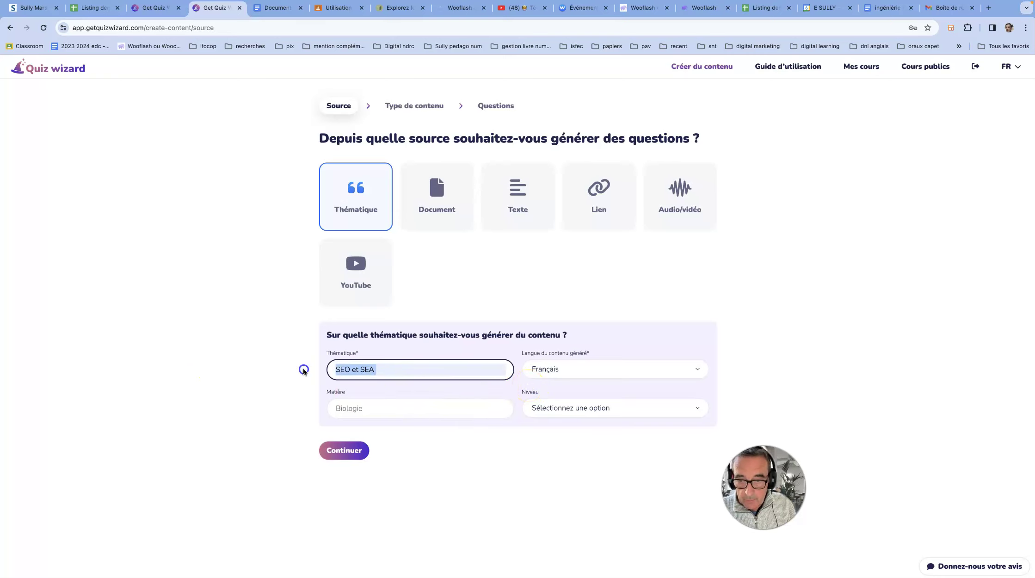
pyautogui.press('BackSpace')
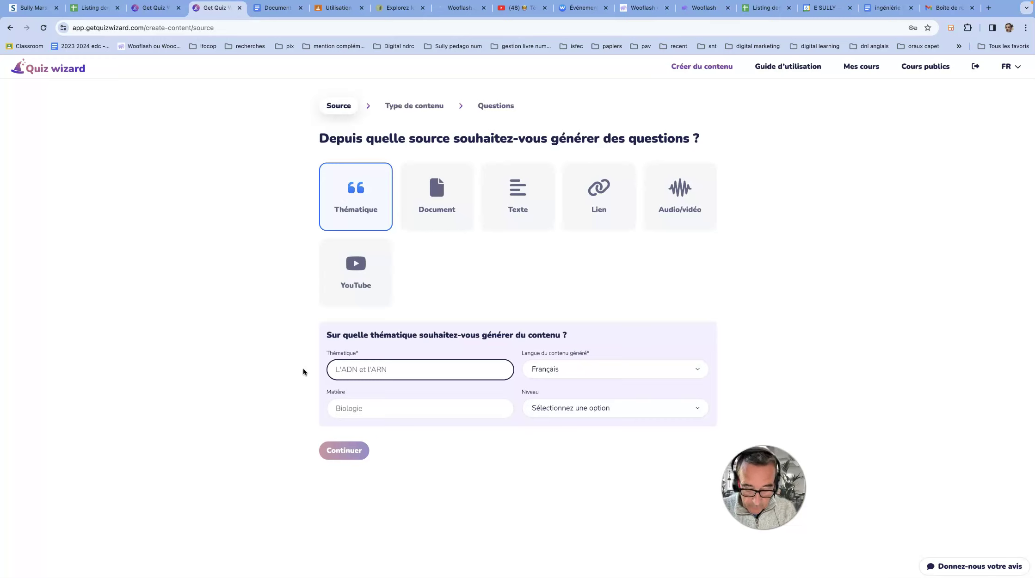
pyautogui.write('l')
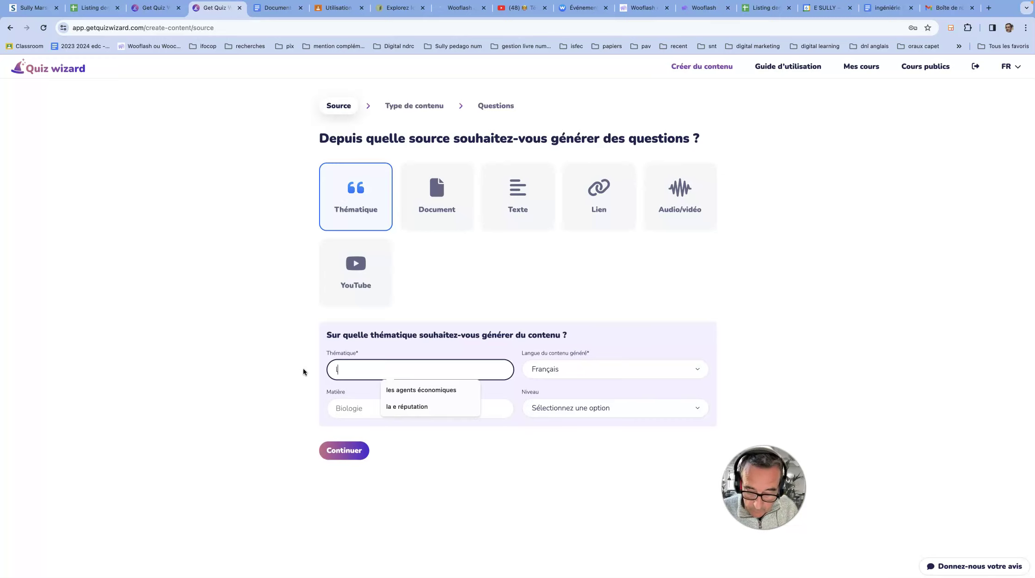
pyautogui.write("'attention et l")
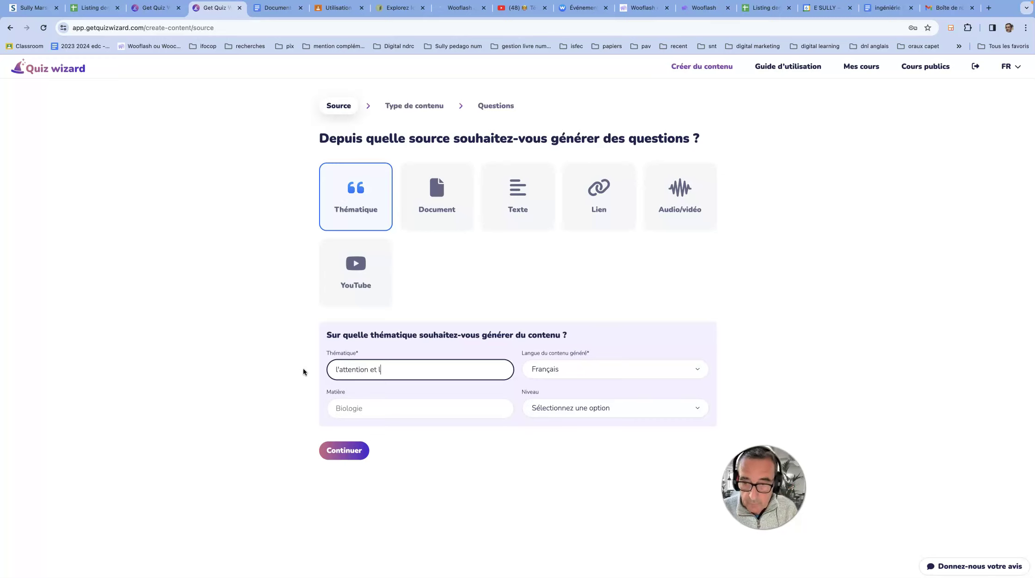
pyautogui.write('a mém')
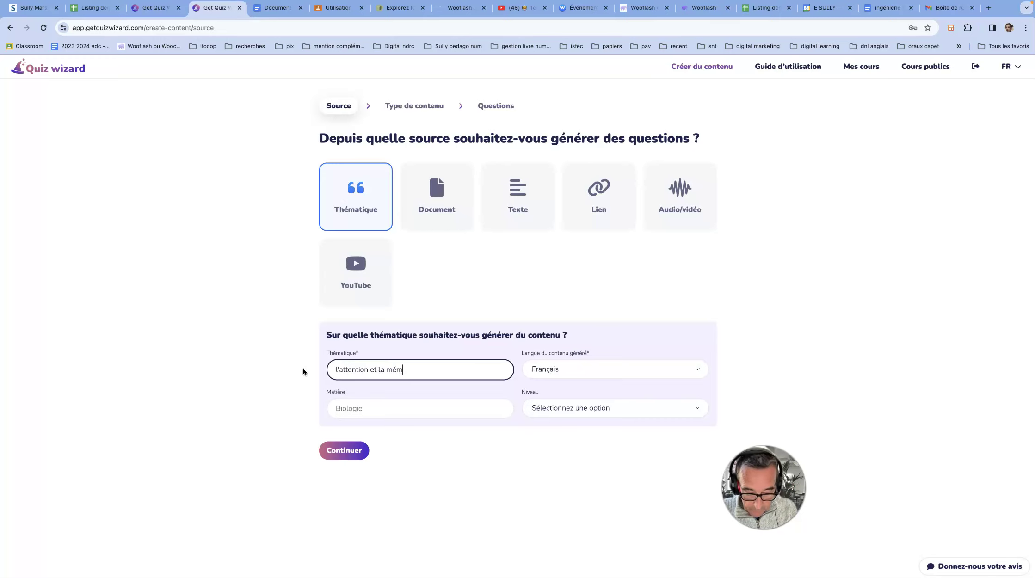
pyautogui.write('ori')
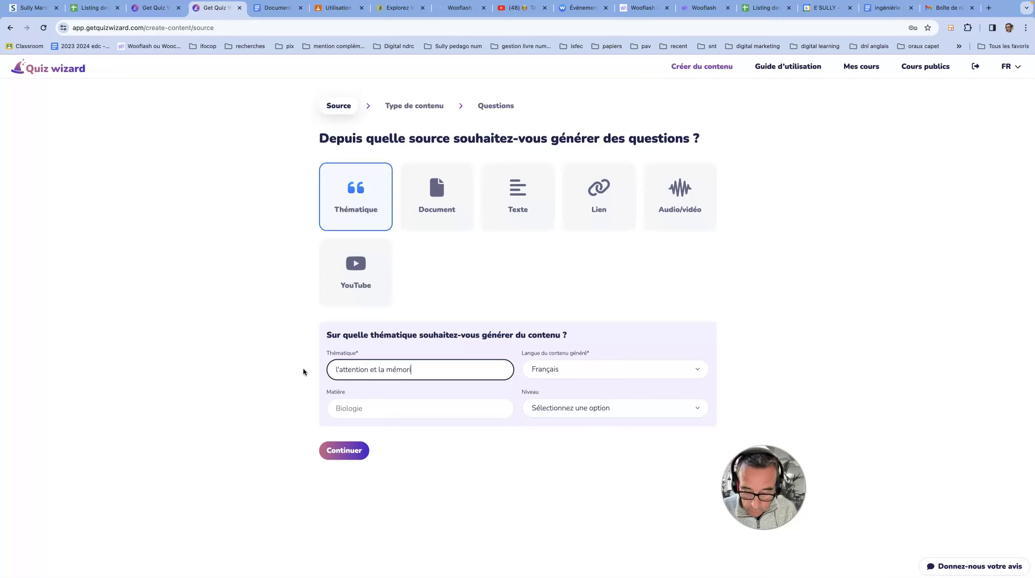
pyautogui.write('sation')
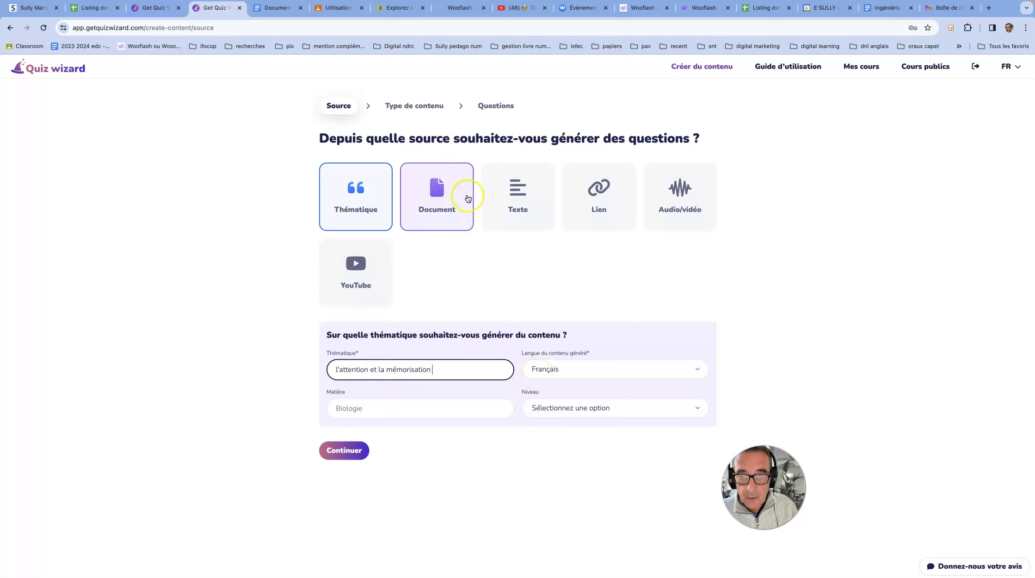
# Examine the Document, Texte, Lien, Audio/vidéo and YouTube source options, ending on the Document source.
pyautogui.click(447, 198)
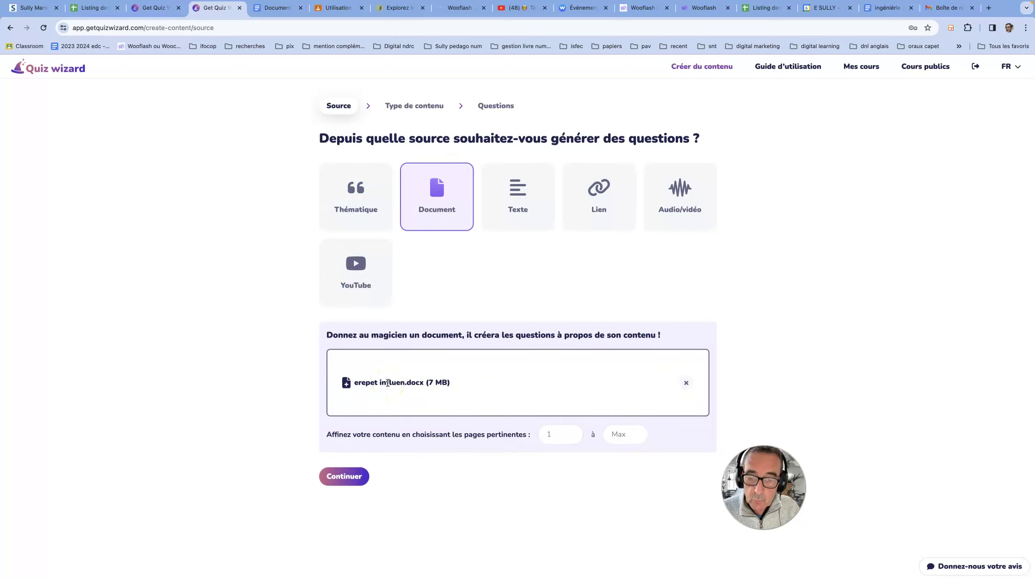
pyautogui.click(358, 383)
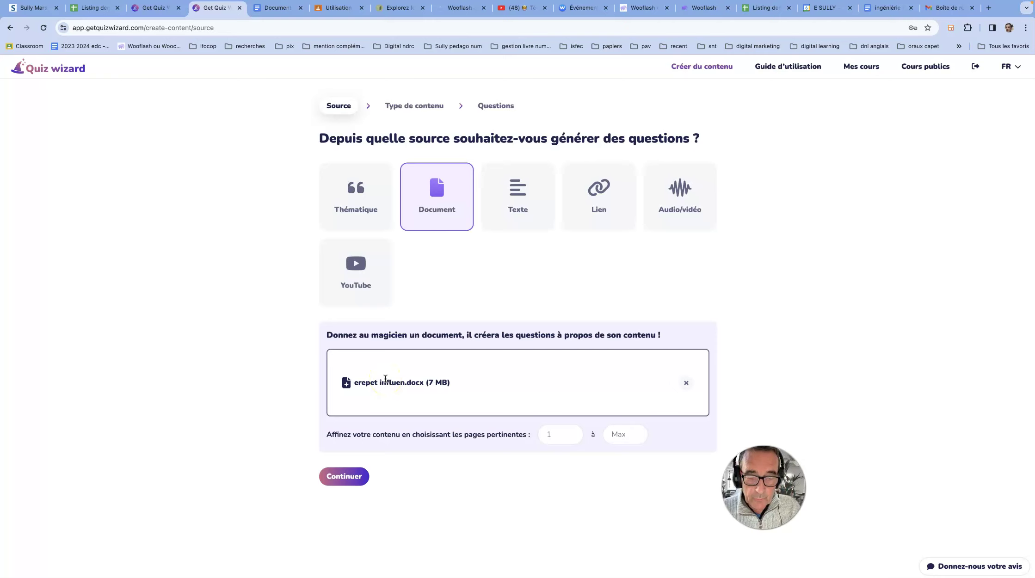
pyautogui.click(527, 198)
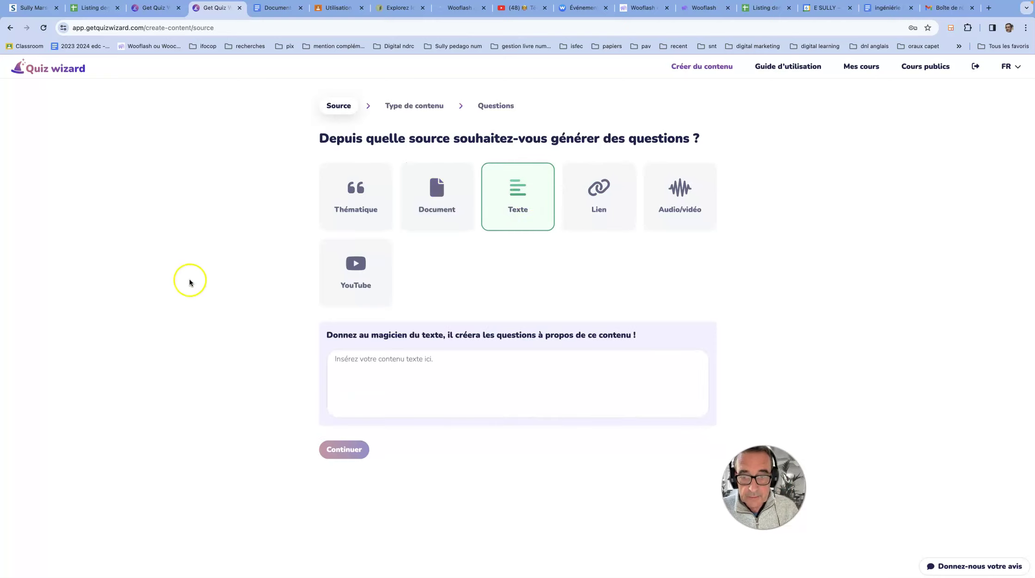
pyautogui.click(353, 389)
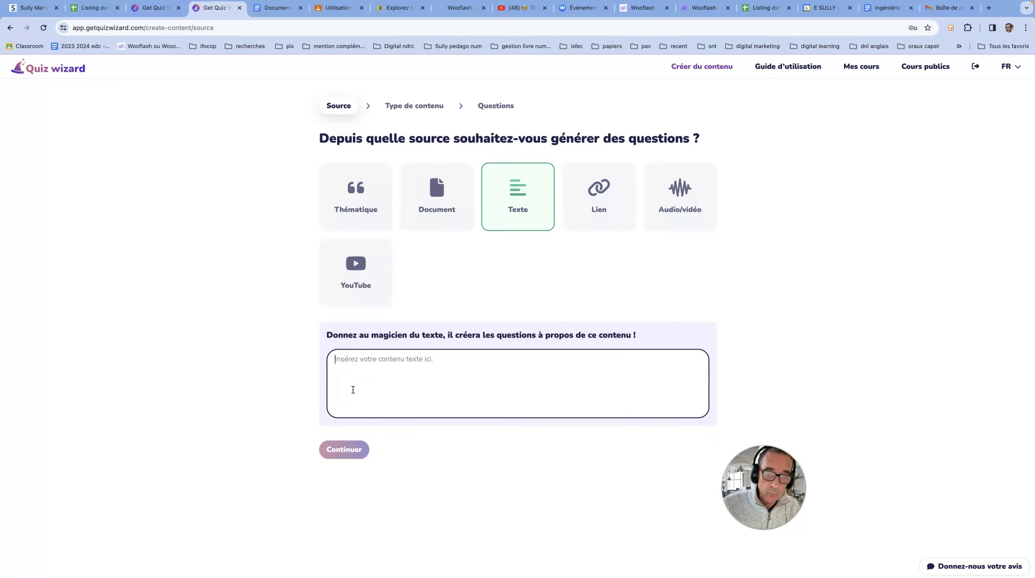
pyautogui.click(597, 192)
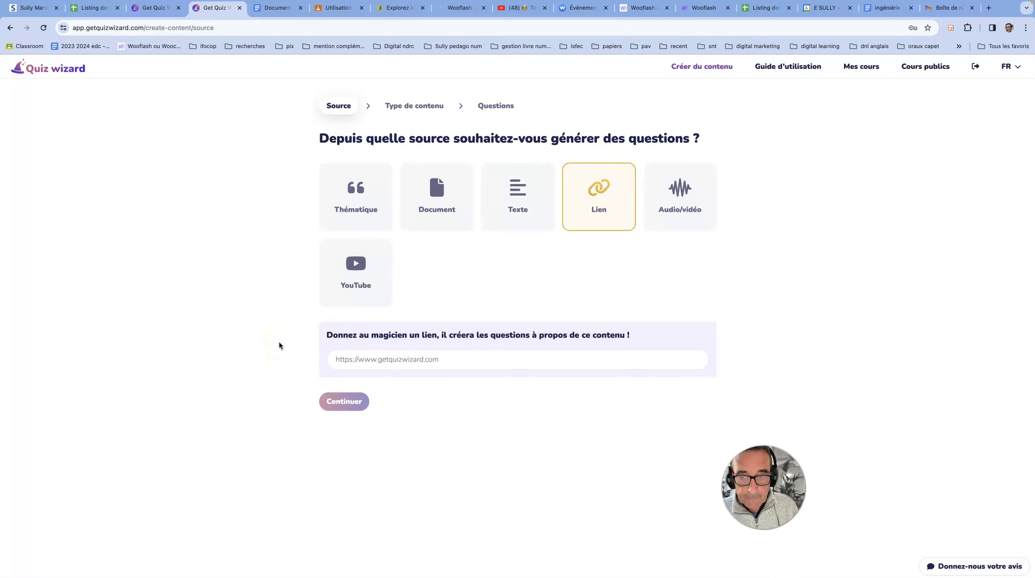
pyautogui.click(673, 217)
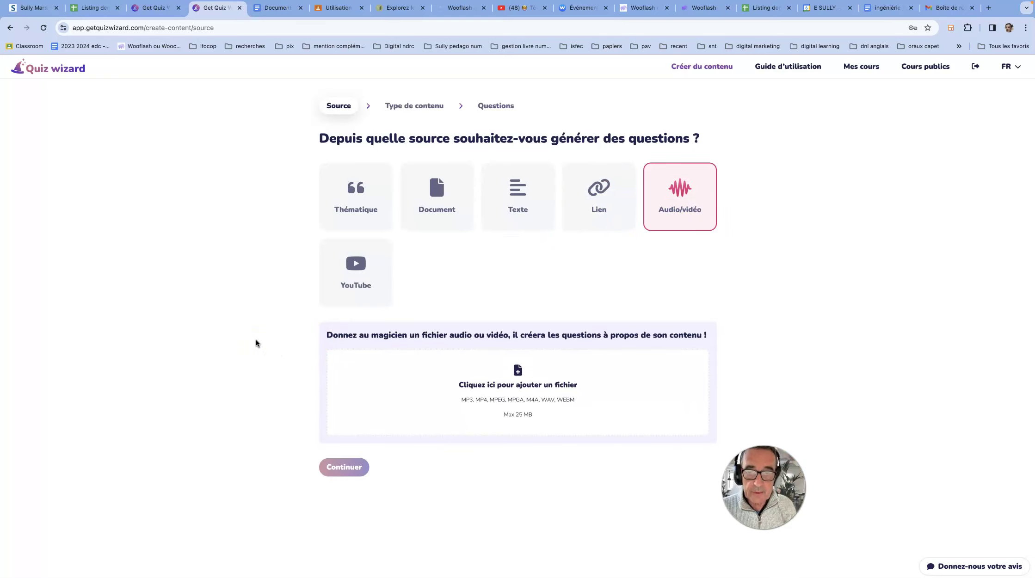
pyautogui.click(354, 277)
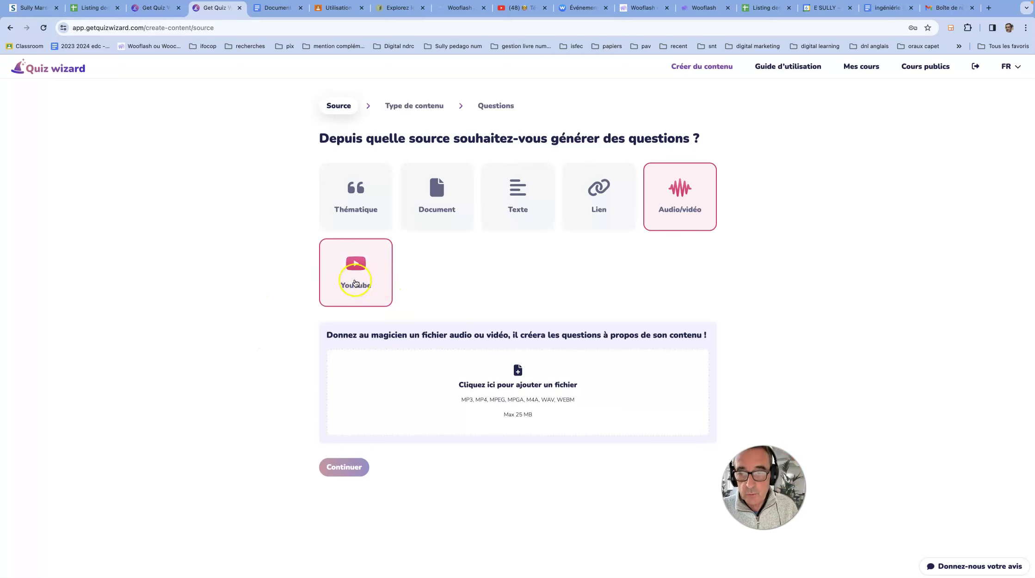
pyautogui.click(453, 207)
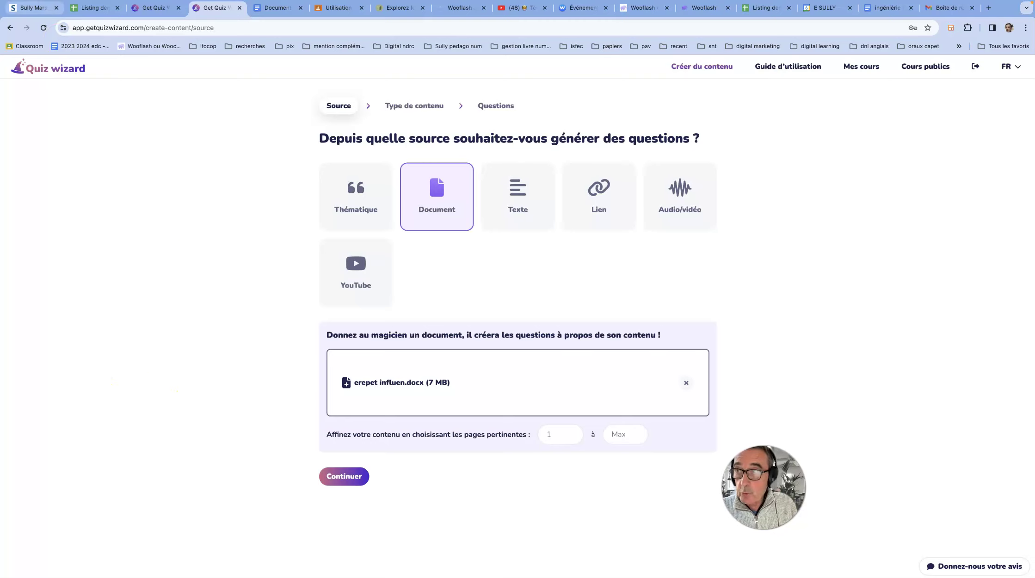
# Minimize the browser, clear space on the desktop and open erepet influen.docx in Word.
pyautogui.click(30, 17)
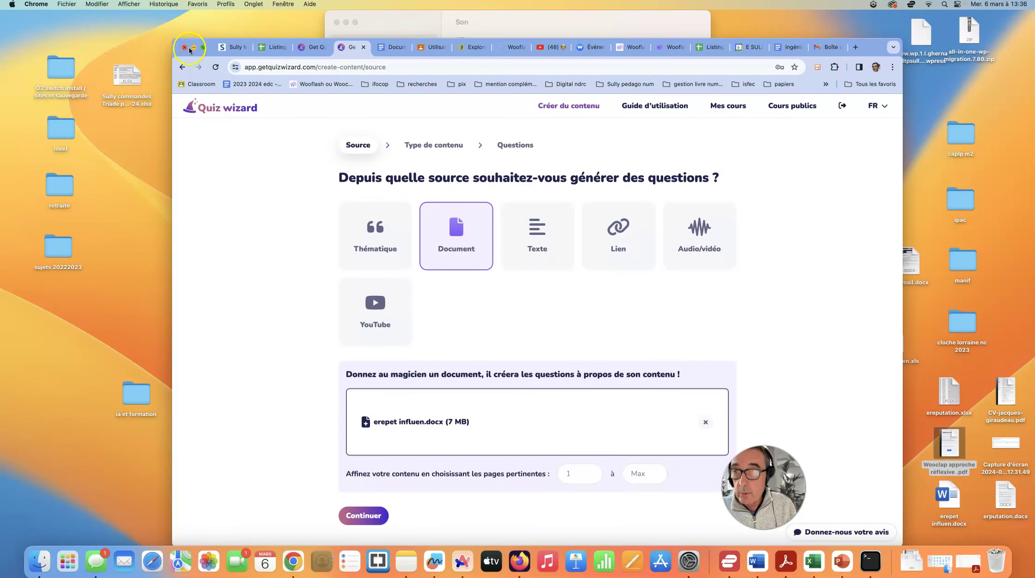
pyautogui.click(190, 48)
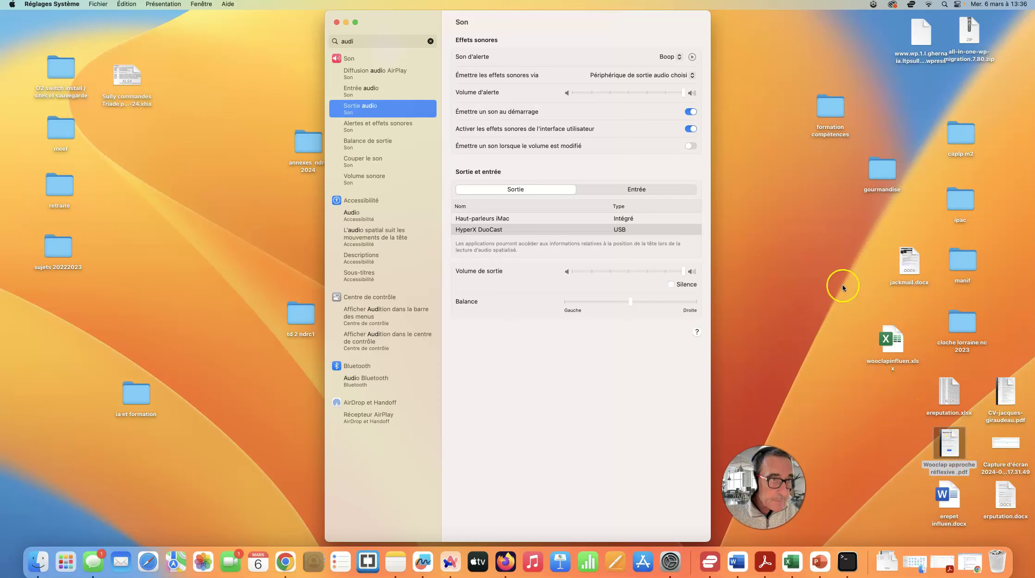
pyautogui.moveTo(576, 19); pyautogui.dragTo(374, 31)
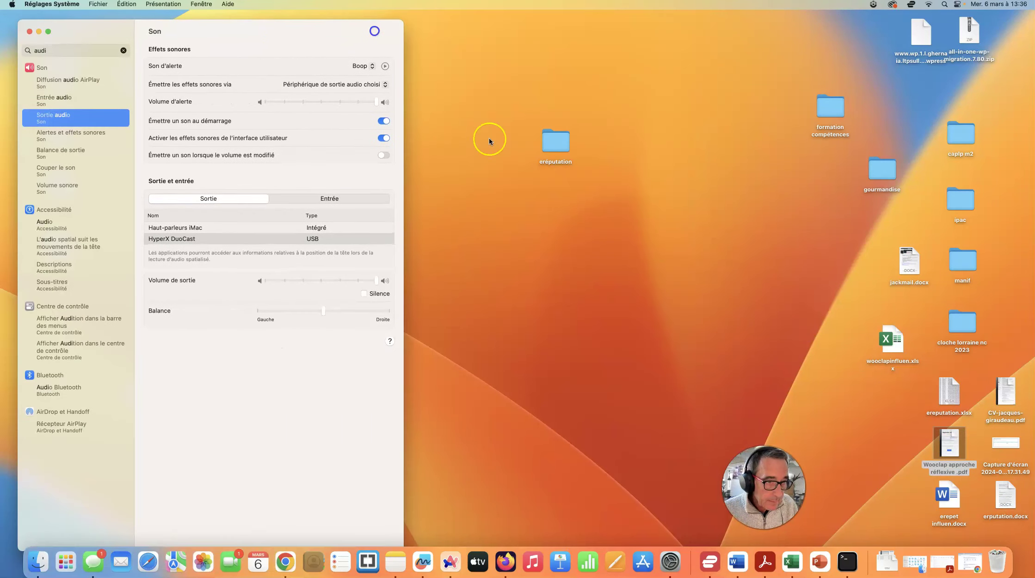
pyautogui.moveTo(941, 499); pyautogui.dragTo(692, 313)
pyautogui.doubleClick(693, 313)
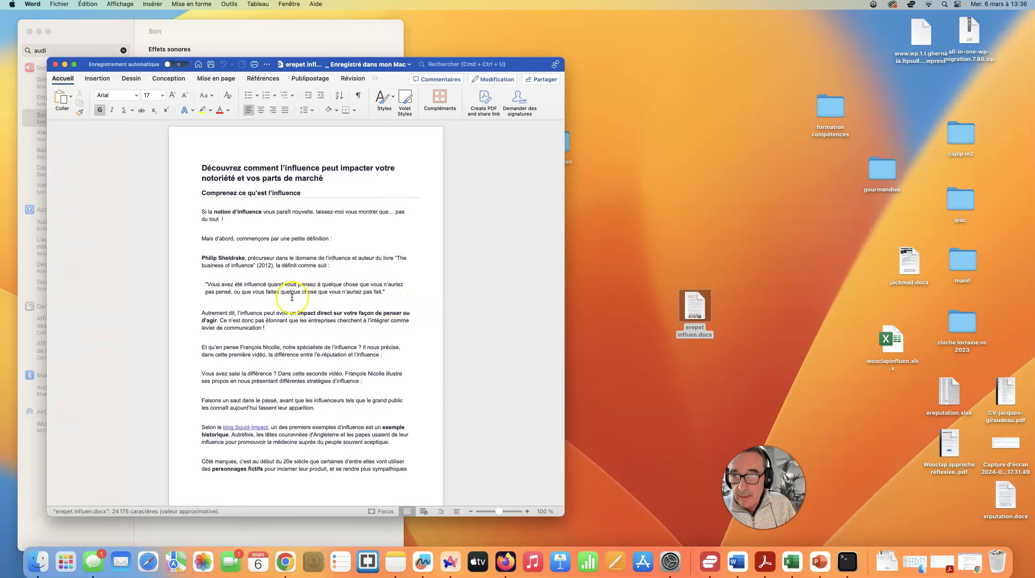
# Skim the text and images of the influence document and close it.
pyautogui.scroll(-10, 292, 297)
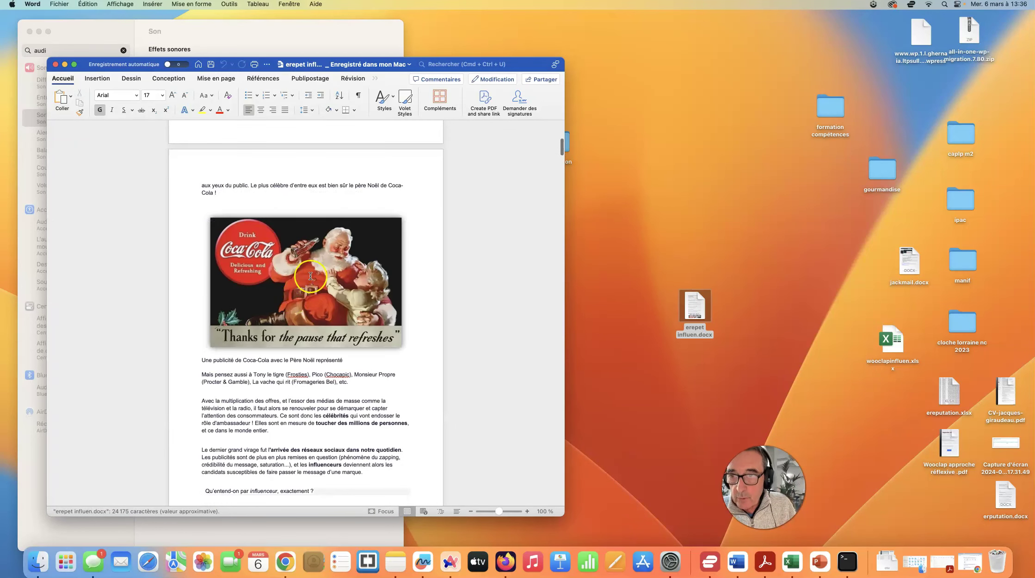
pyautogui.scroll(15, 298, 293)
pyautogui.click(55, 64)
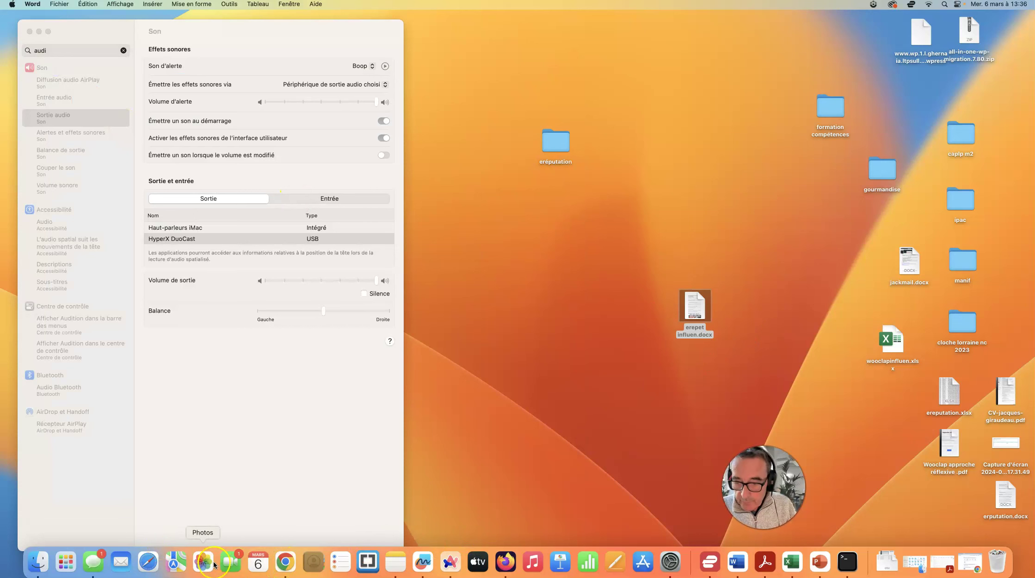
# Return to Chrome and continue with erepet influen.docx as the source, keeping only multiple-choice questions as the content type.
pyautogui.click(962, 564)
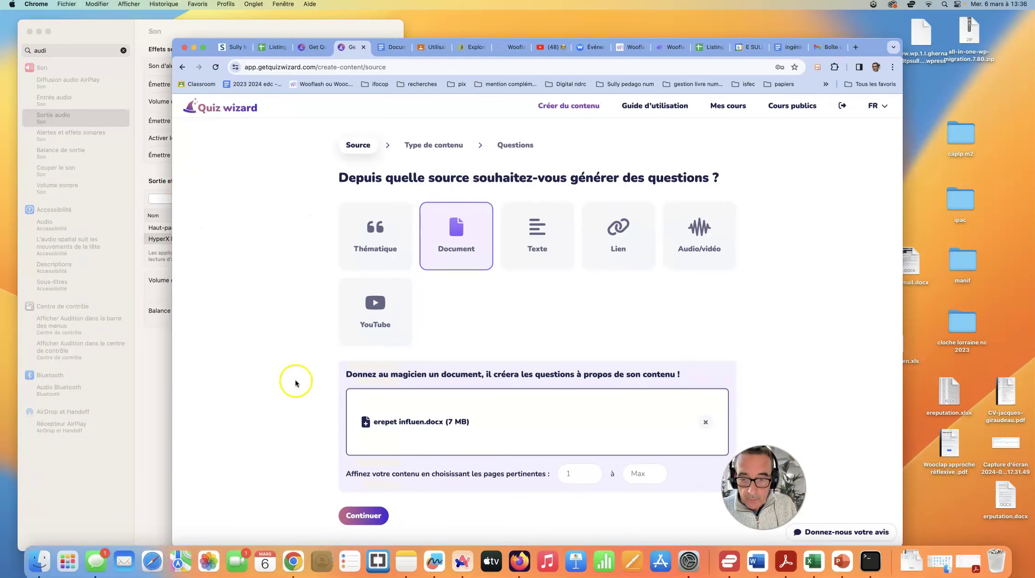
pyautogui.click(360, 517)
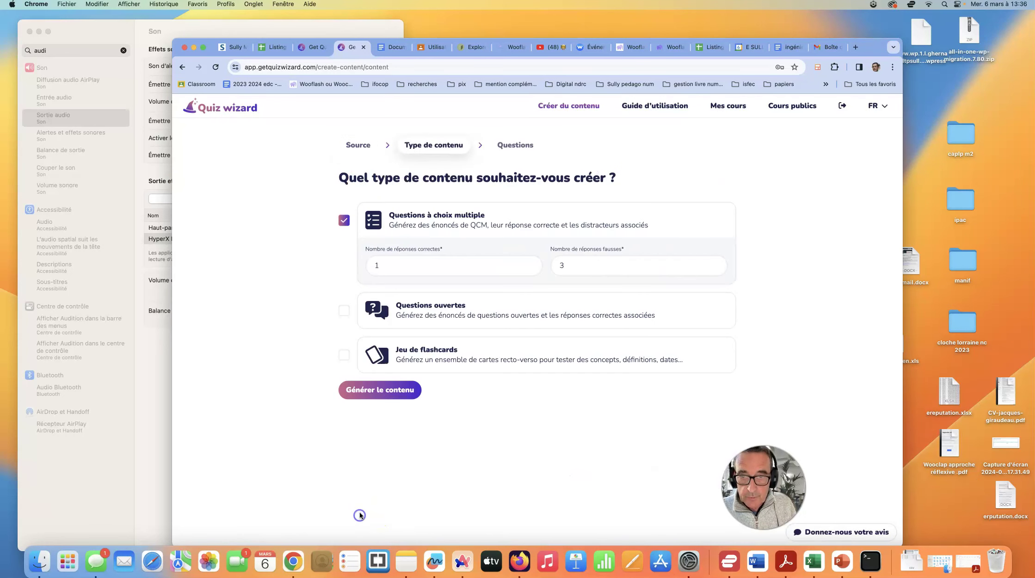
pyautogui.click(344, 309)
pyautogui.click(344, 310)
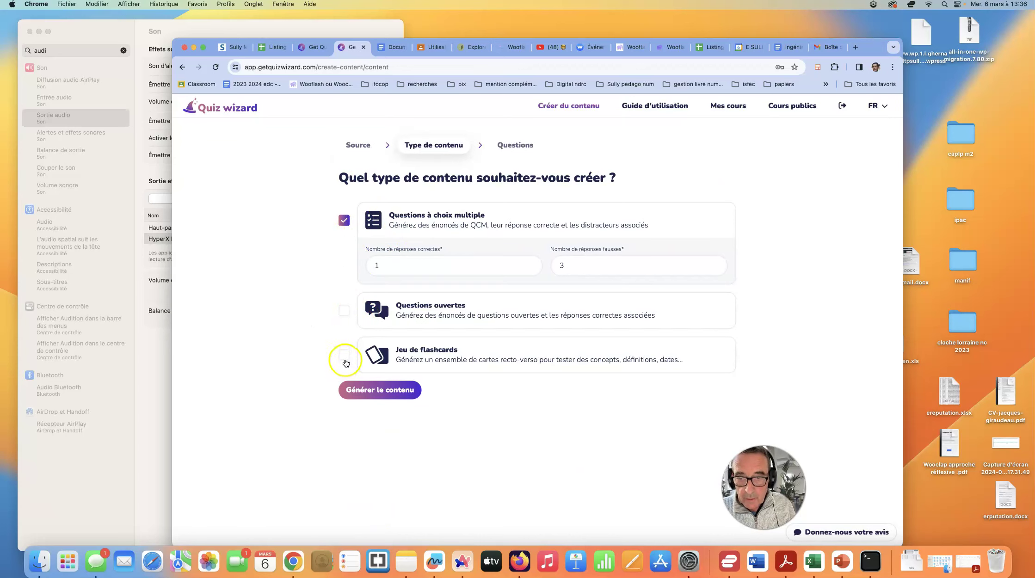
# Maximize the browser window and set the number of correct answers to 2 for the multiple-choice questions.
pyautogui.click(203, 47)
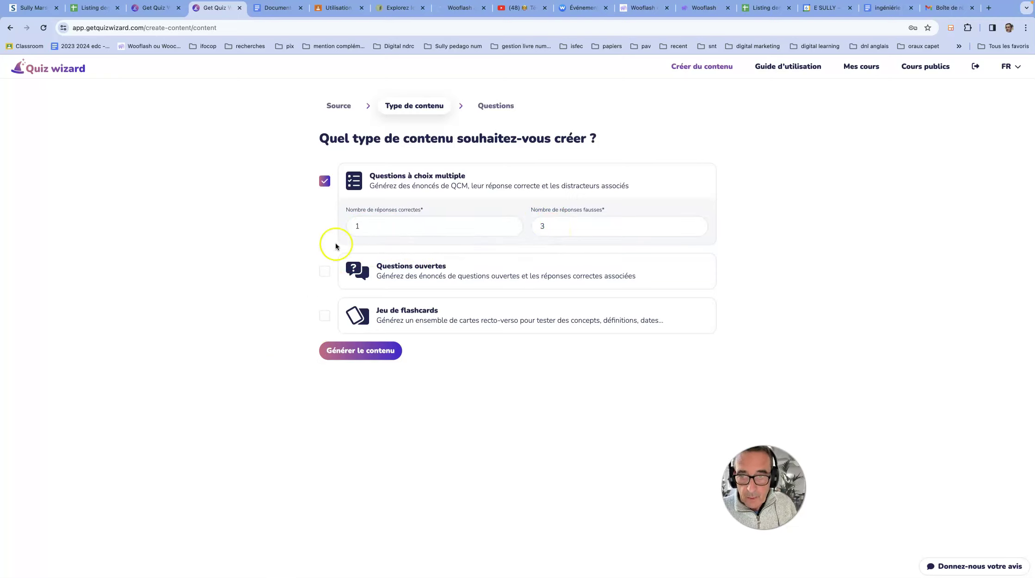
pyautogui.click(512, 227)
pyautogui.click(325, 181)
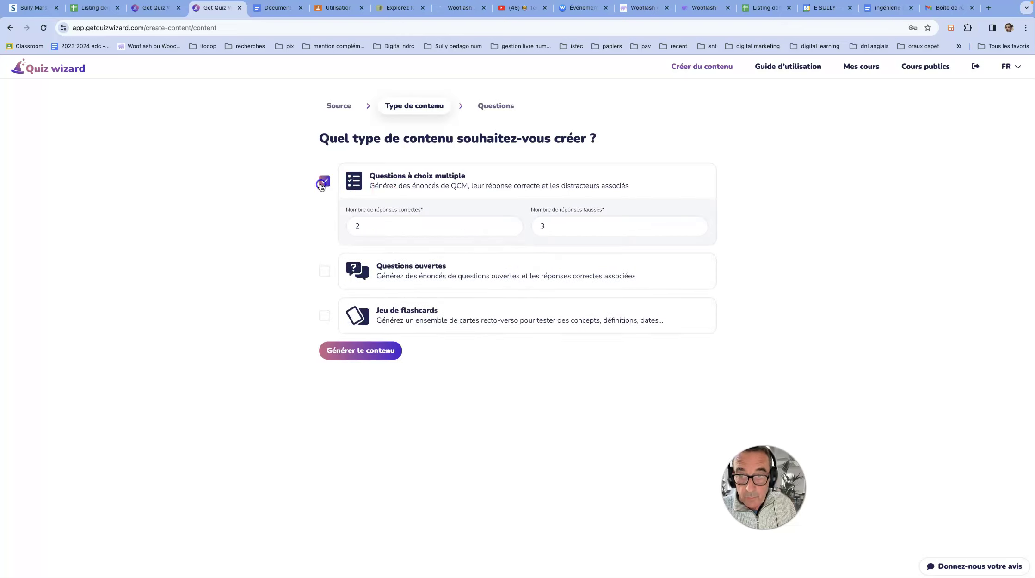
# Set the number of wrong answers to 4 and keep multiple-choice questions selected as the content type.
pyautogui.click(378, 222)
pyautogui.click(377, 223)
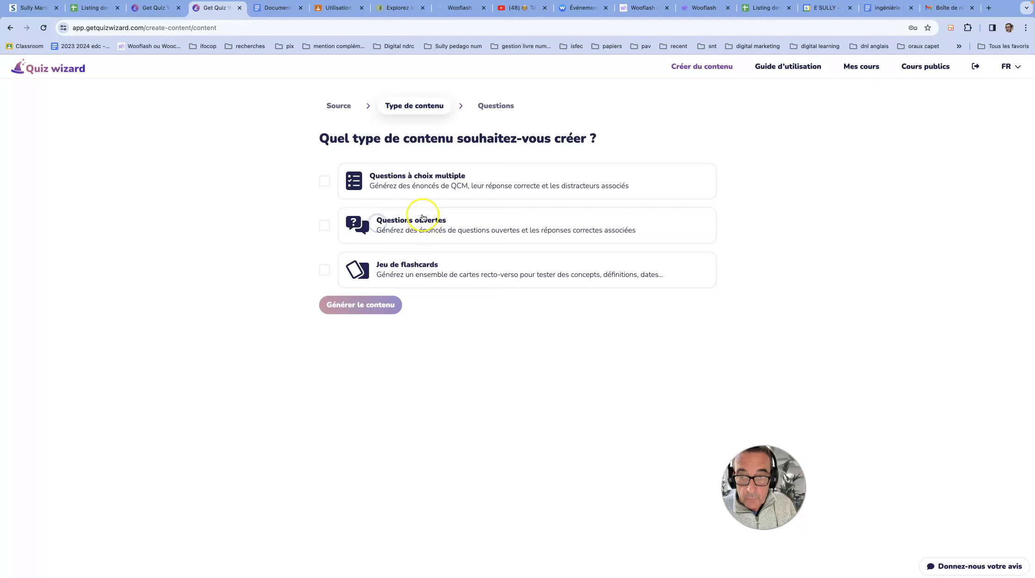
pyautogui.click(408, 187)
pyautogui.click(551, 224)
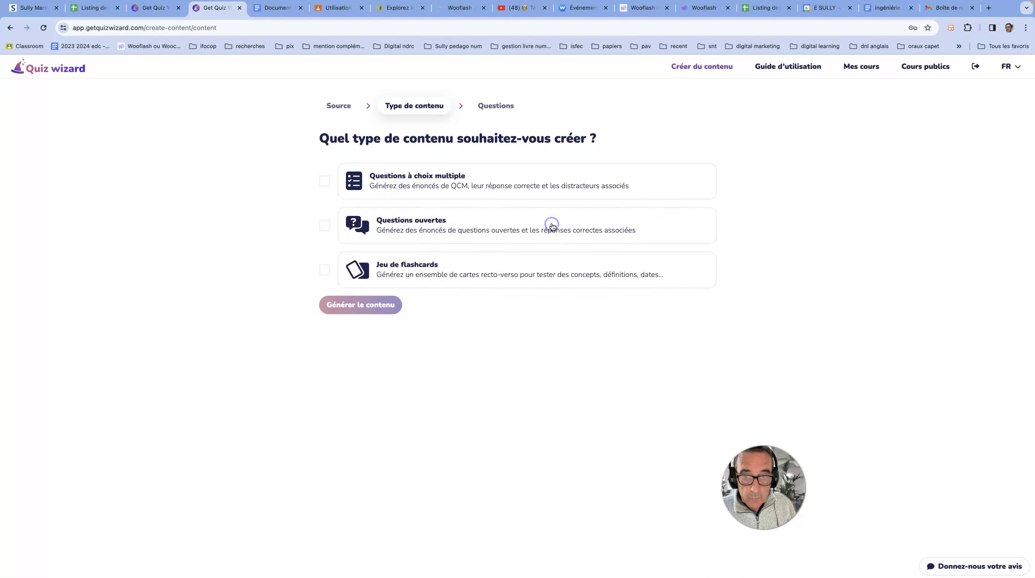
pyautogui.click(458, 194)
pyautogui.click(695, 223)
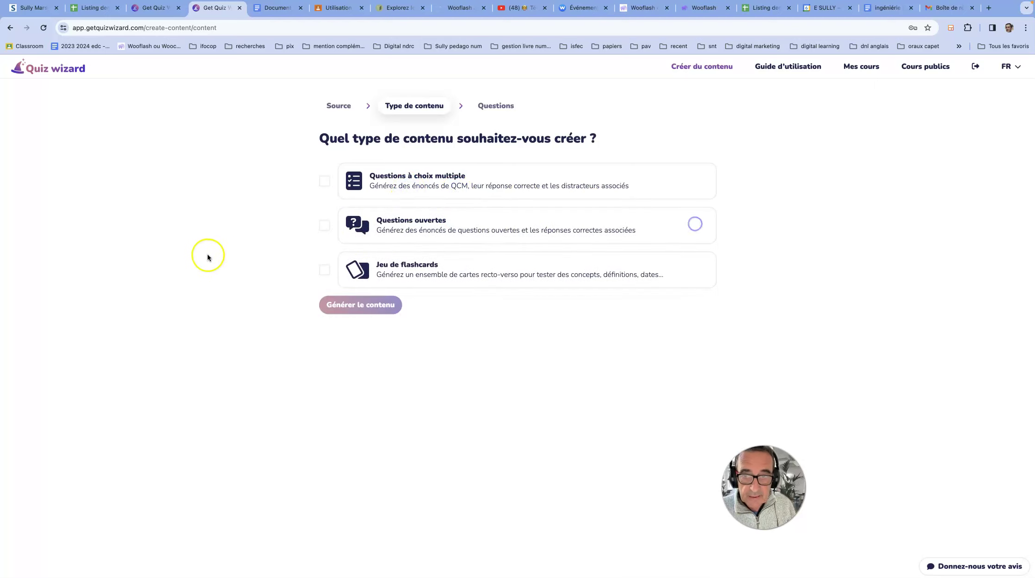
pyautogui.click(380, 188)
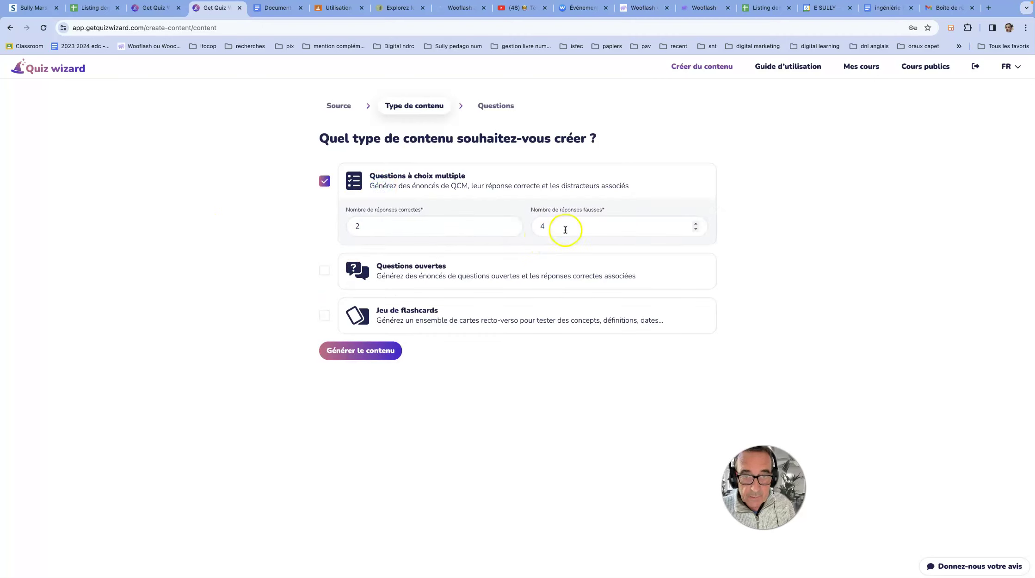
pyautogui.click(695, 226)
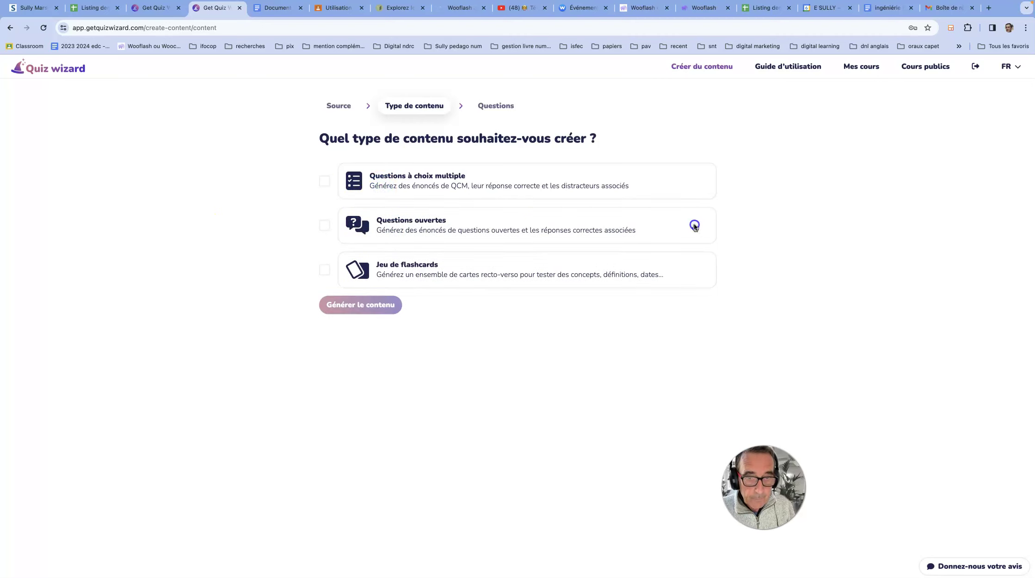
pyautogui.click(464, 189)
pyautogui.click(458, 190)
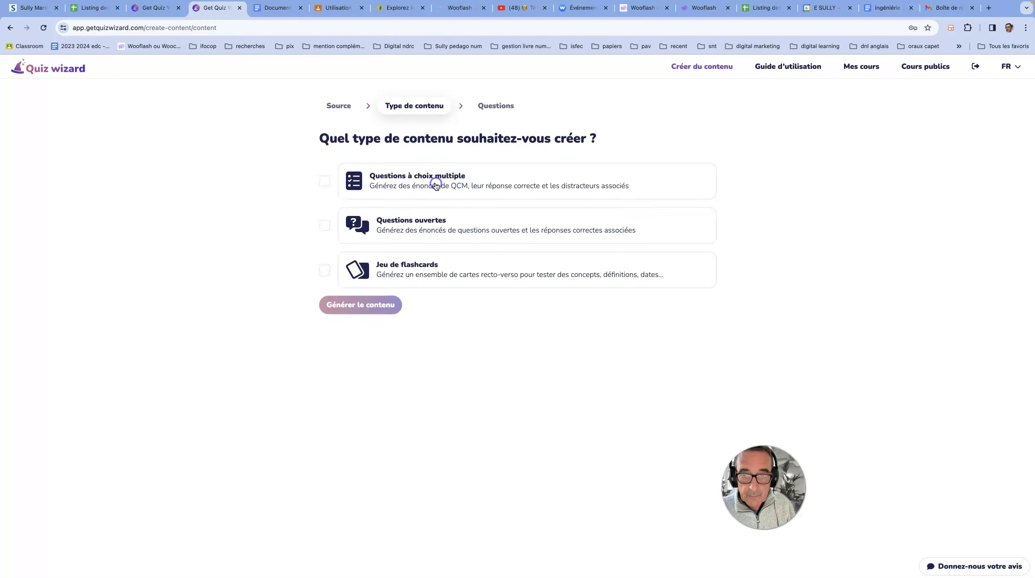
pyautogui.click(327, 183)
pyautogui.click(386, 180)
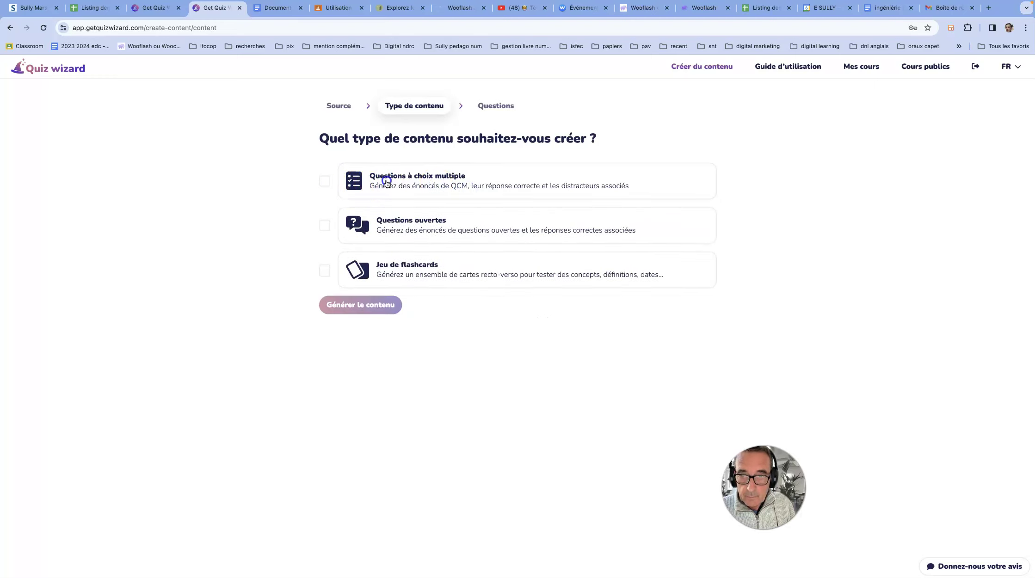
pyautogui.click(325, 184)
pyautogui.click(550, 225)
pyautogui.click(425, 187)
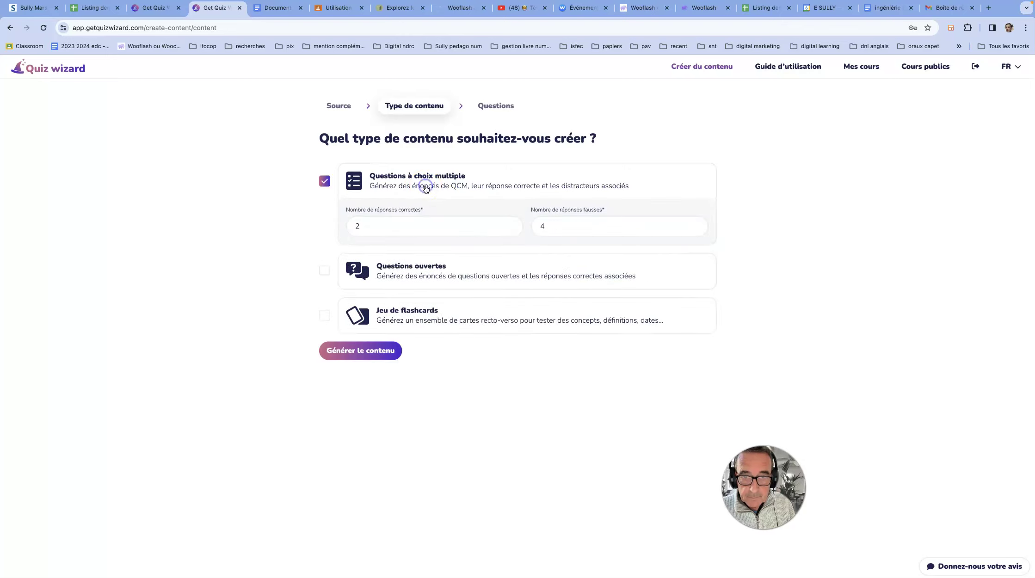
pyautogui.click(367, 228)
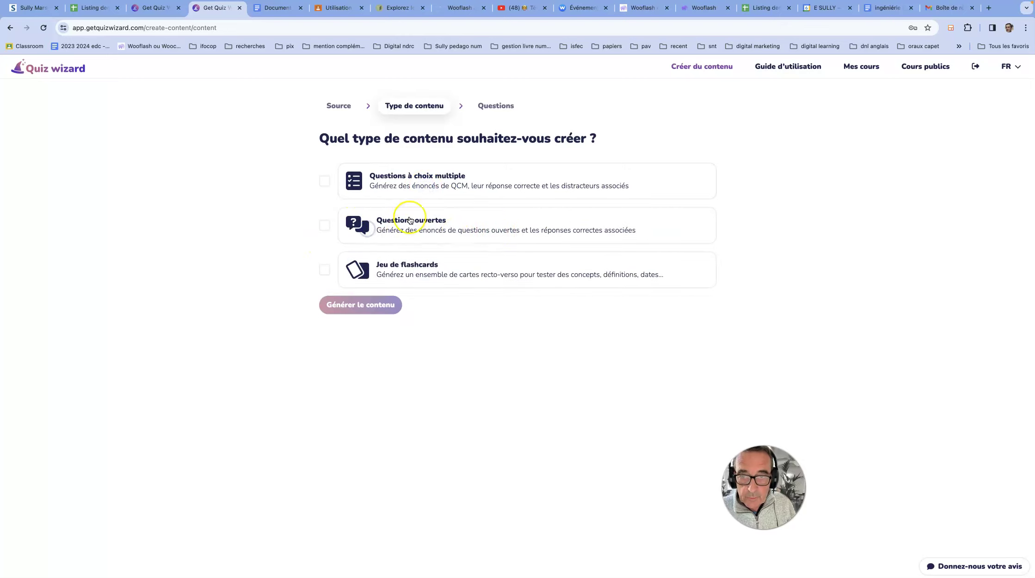
pyautogui.click(362, 192)
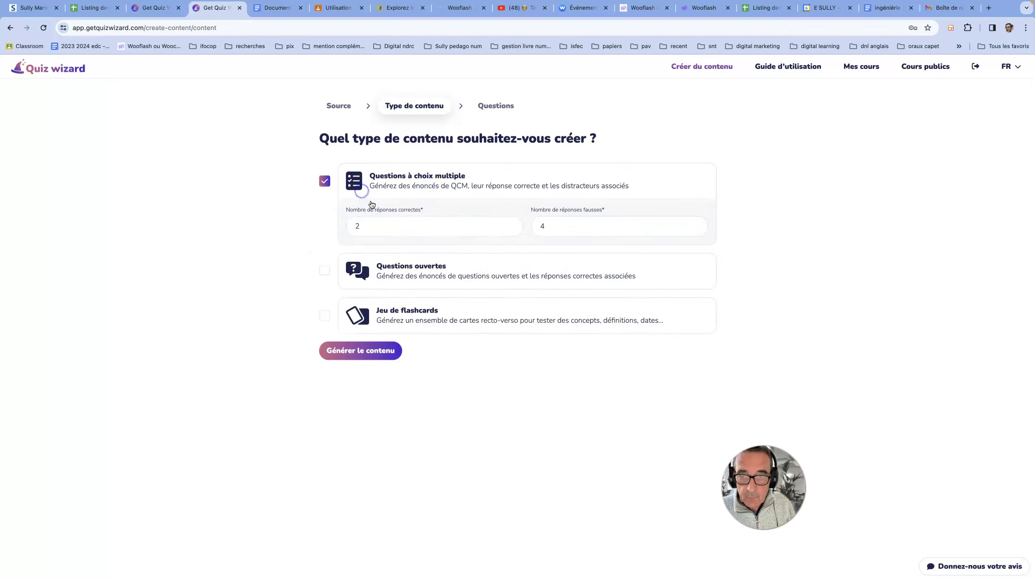
# Set the number of correct answers to 1 with multiple-choice questions still selected.
pyautogui.click(511, 232)
pyautogui.click(351, 178)
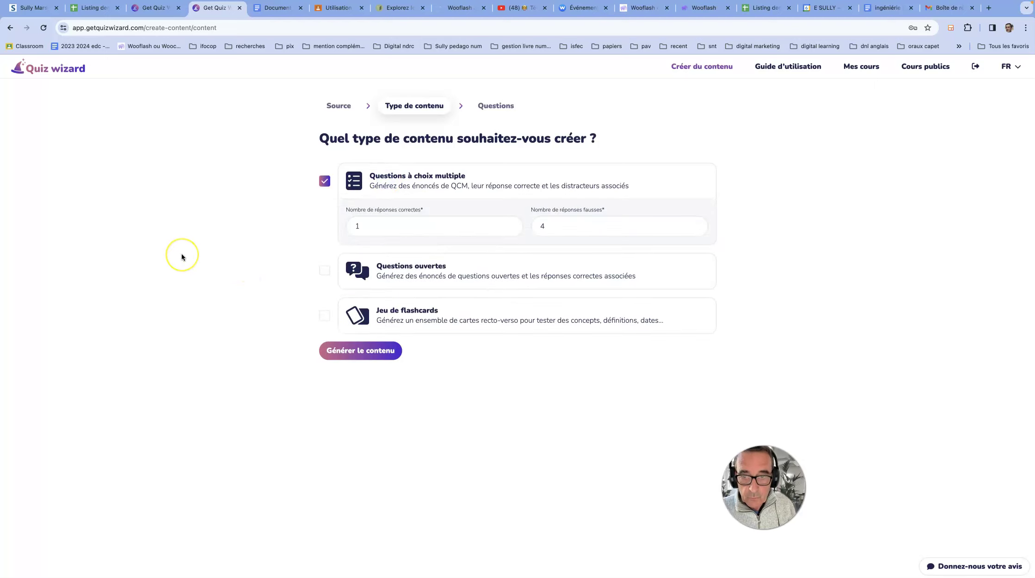
pyautogui.click(550, 225)
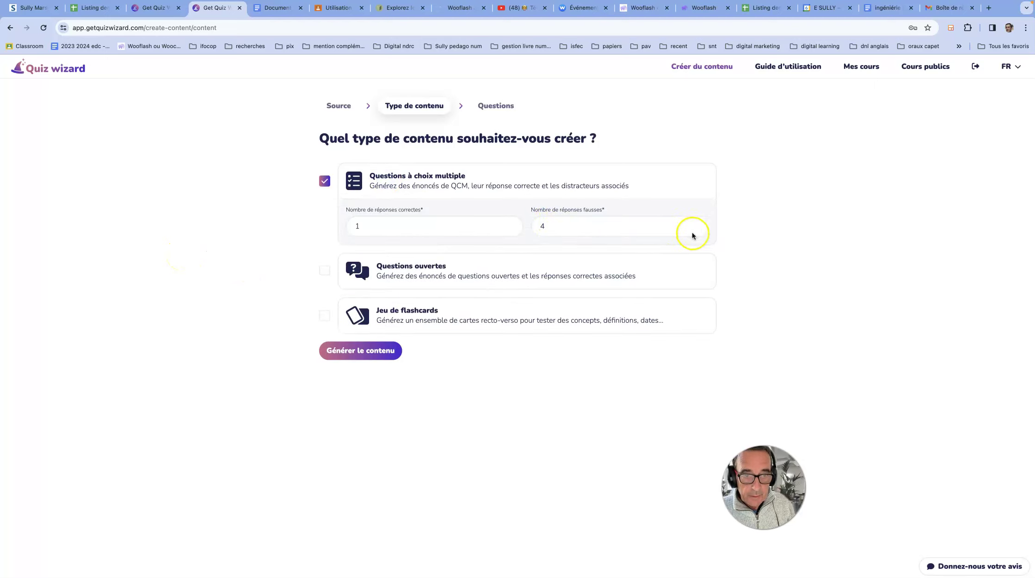
# Reselect multiple-choice questions as the only content type and generate the content.
pyautogui.click(360, 353)
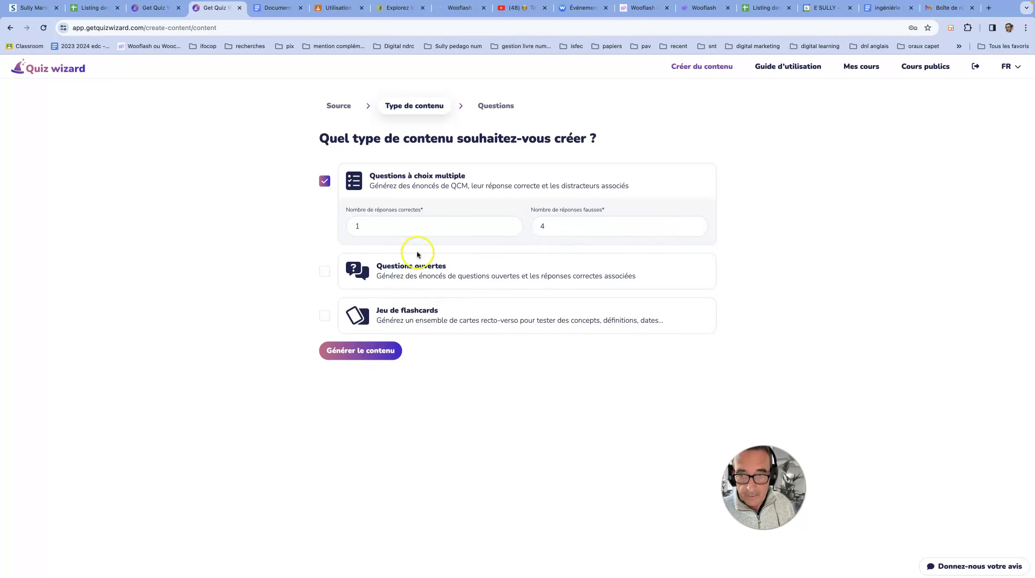
pyautogui.click(510, 228)
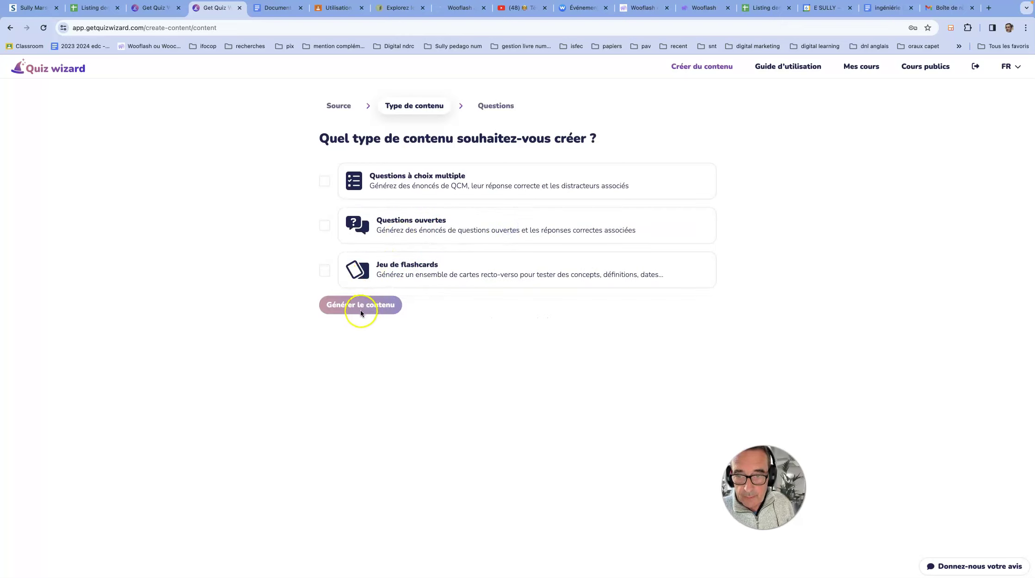
pyautogui.click(325, 181)
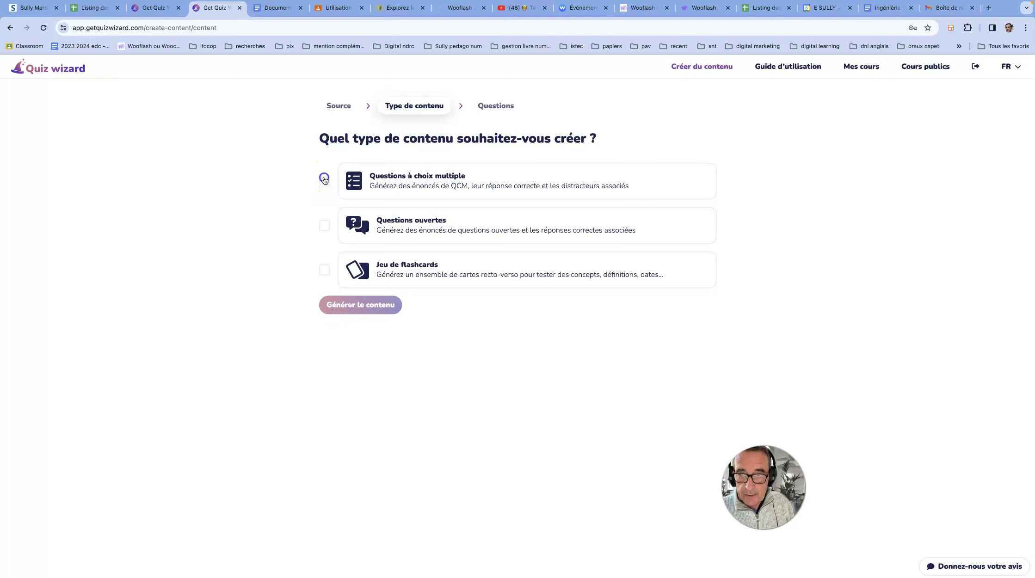
pyautogui.click(350, 354)
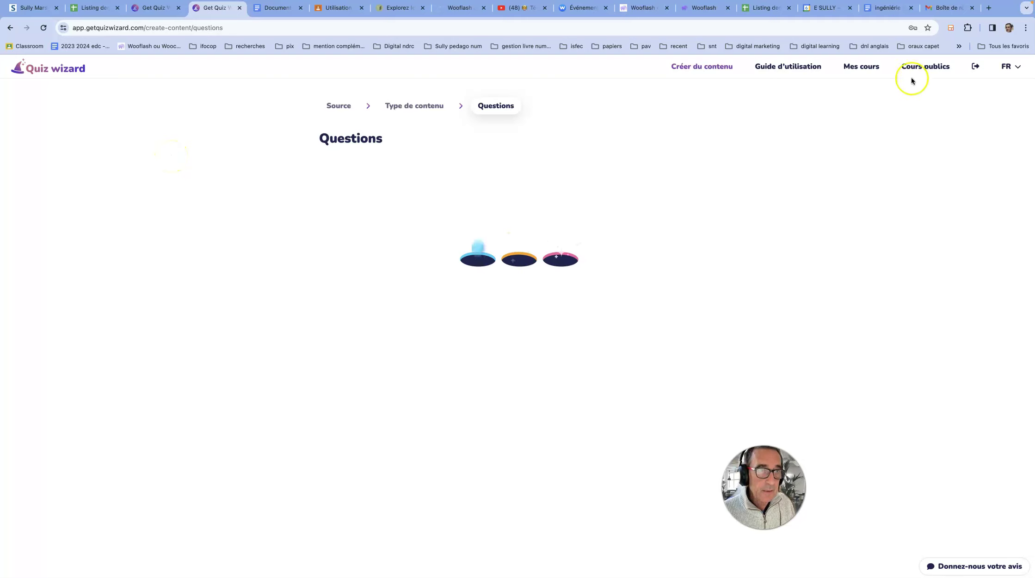
# Go to Mes cours and look through the question lists of the digital and didactique courses, closing each one.
pyautogui.click(861, 67)
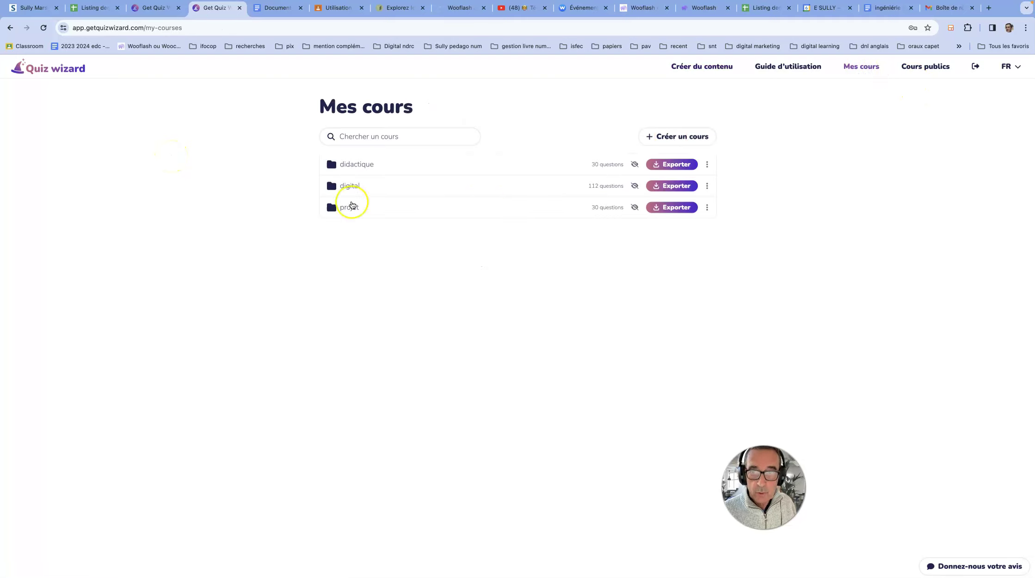
pyautogui.click(350, 186)
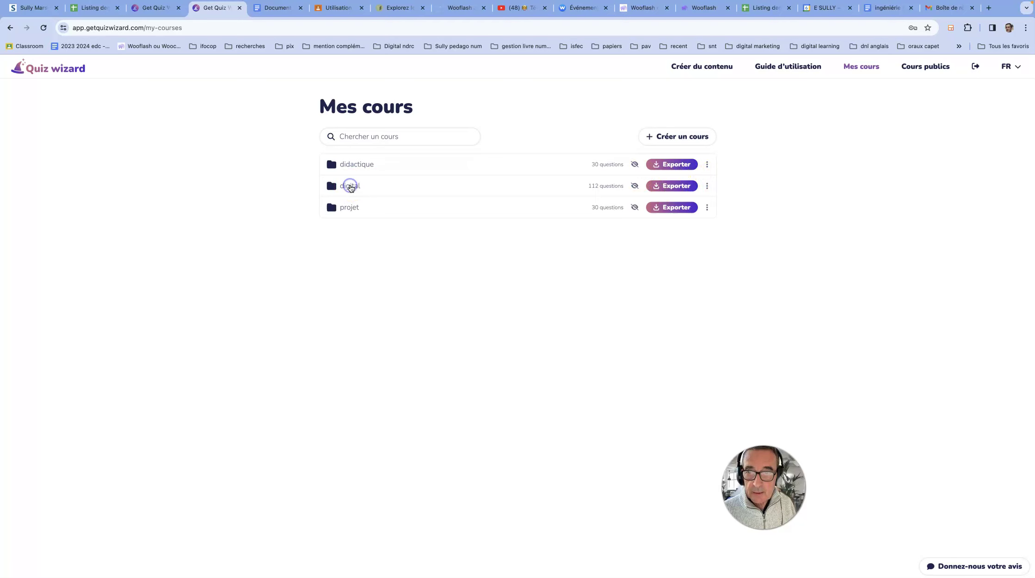
pyautogui.click(399, 187)
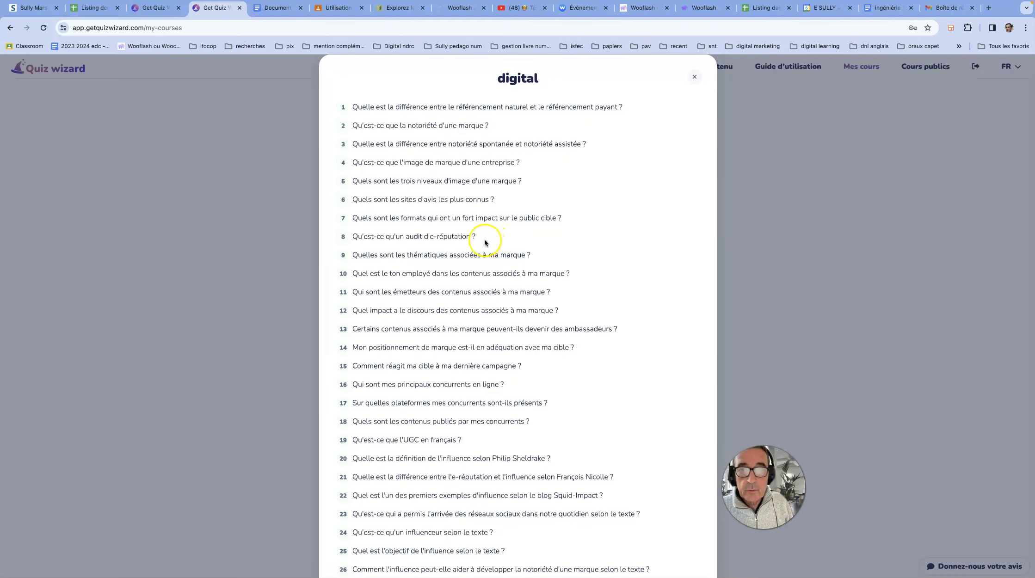
pyautogui.scroll(-20, 485, 242)
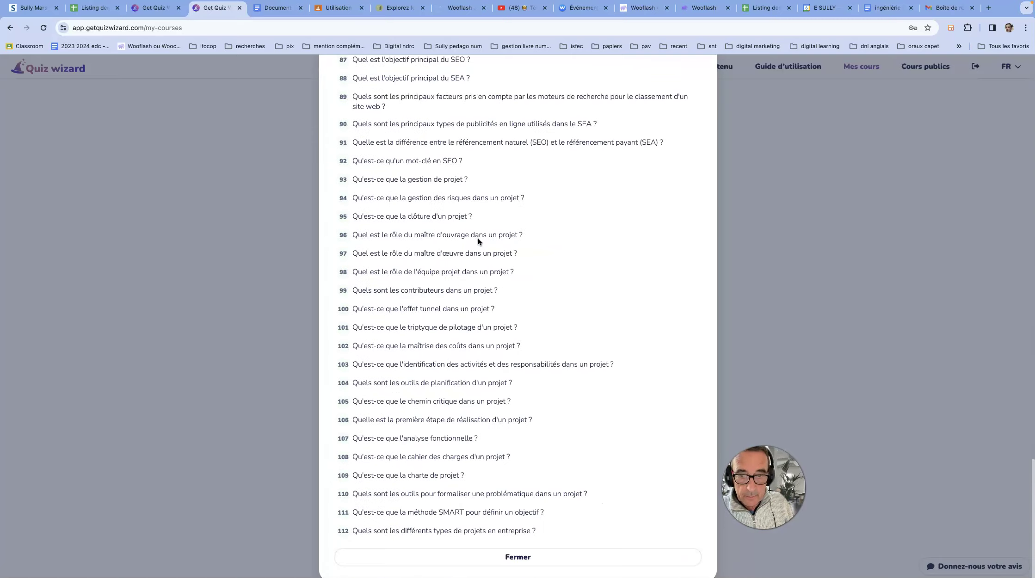
pyautogui.scroll(3, 477, 239)
pyautogui.scroll(20, 477, 238)
pyautogui.scroll(20, 478, 239)
pyautogui.scroll(-3, 506, 235)
pyautogui.click(506, 235)
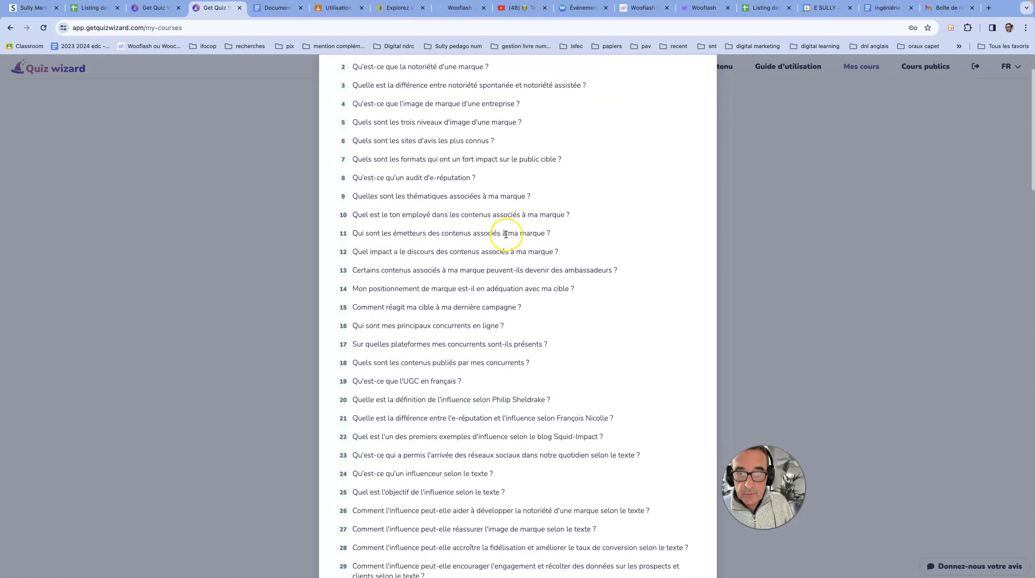
pyautogui.scroll(3, 506, 234)
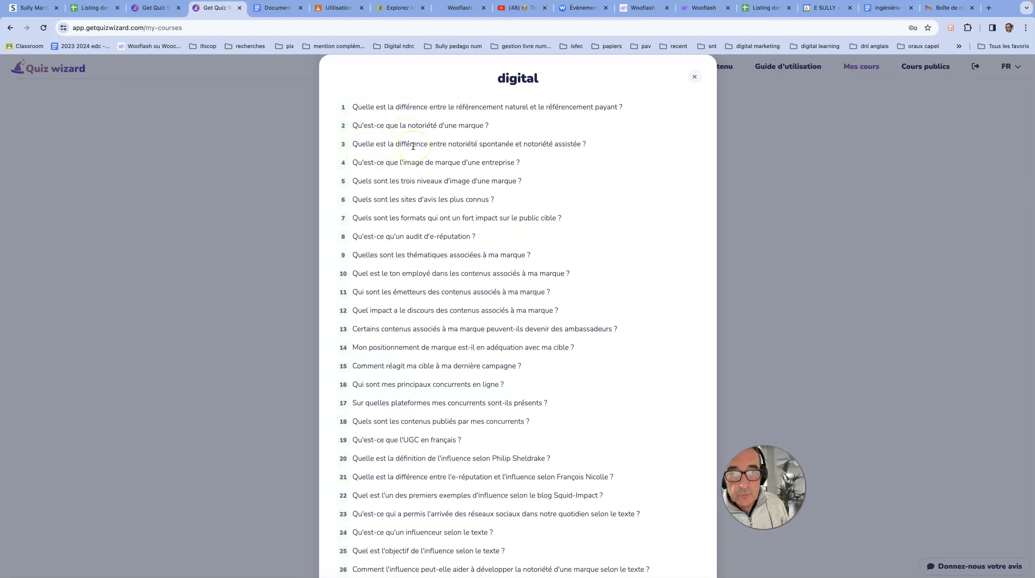
pyautogui.scroll(-2, 410, 163)
pyautogui.scroll(2, 411, 164)
pyautogui.click(692, 77)
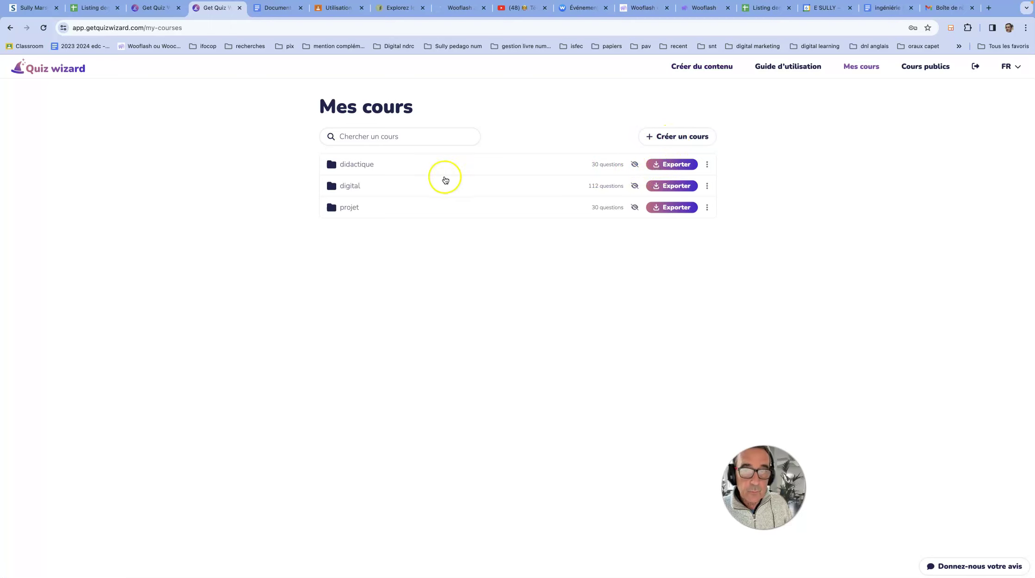
pyautogui.click(354, 165)
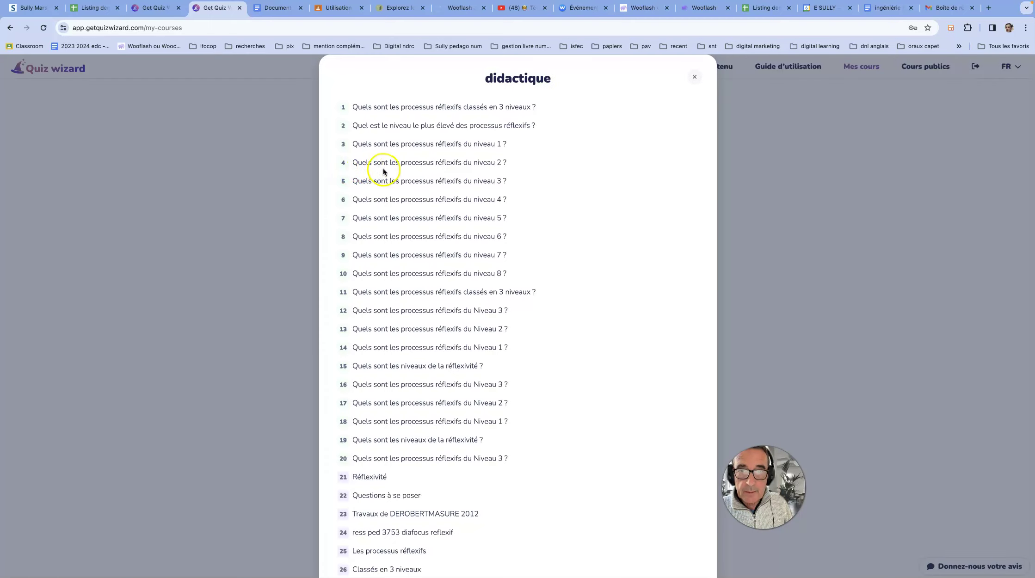
pyautogui.click(694, 76)
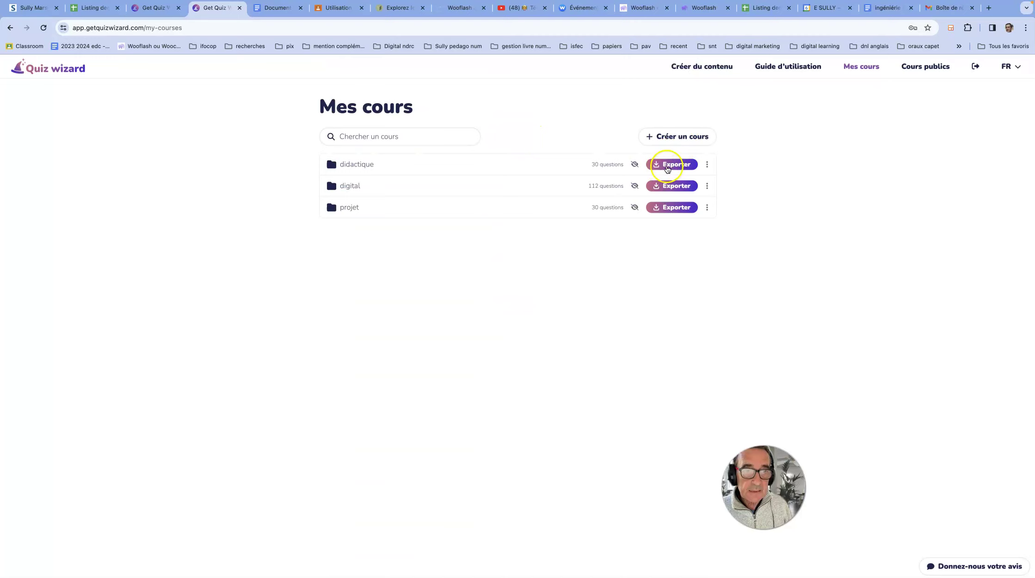
# Examine the export destinations offered for the didactique course, especially Wooclap and Wooflash, and close them without exporting.
pyautogui.click(669, 166)
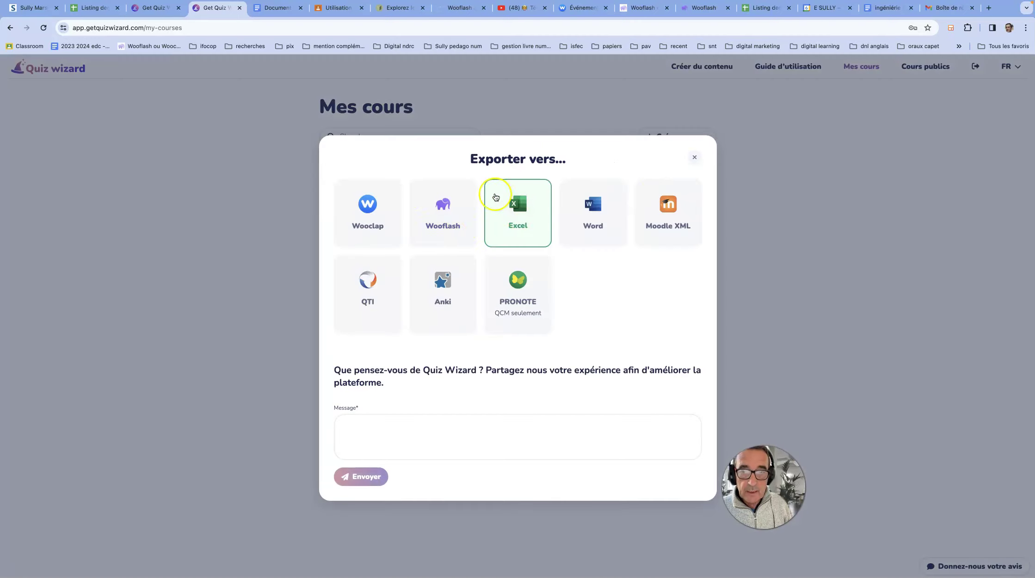
pyautogui.click(382, 238)
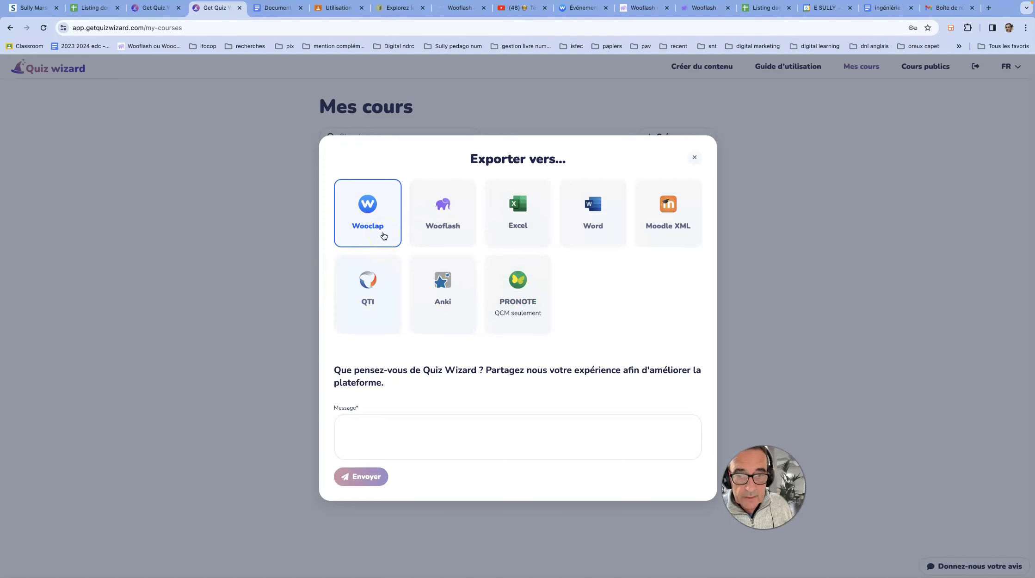
pyautogui.click(435, 295)
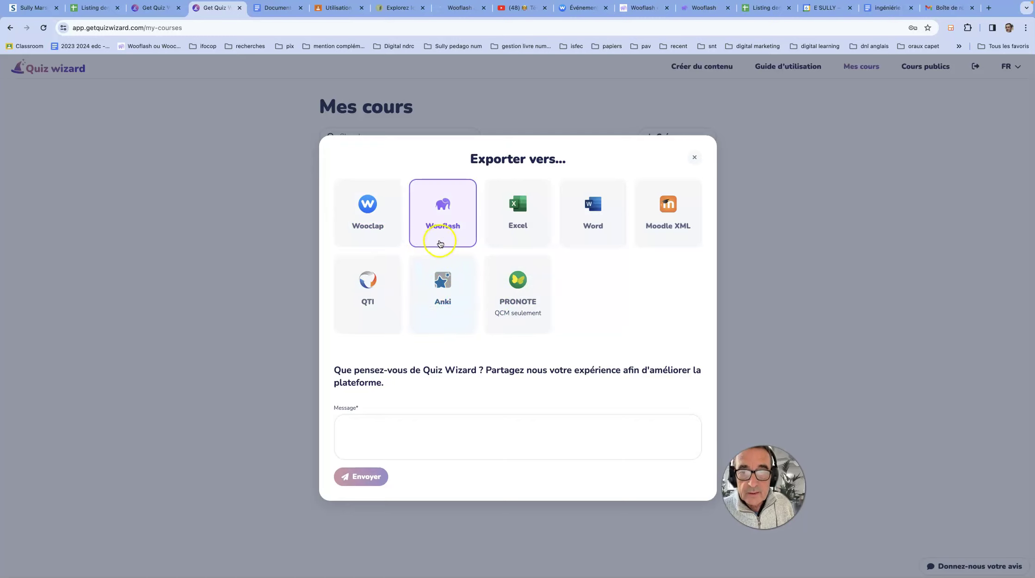
pyautogui.click(357, 228)
pyautogui.click(430, 218)
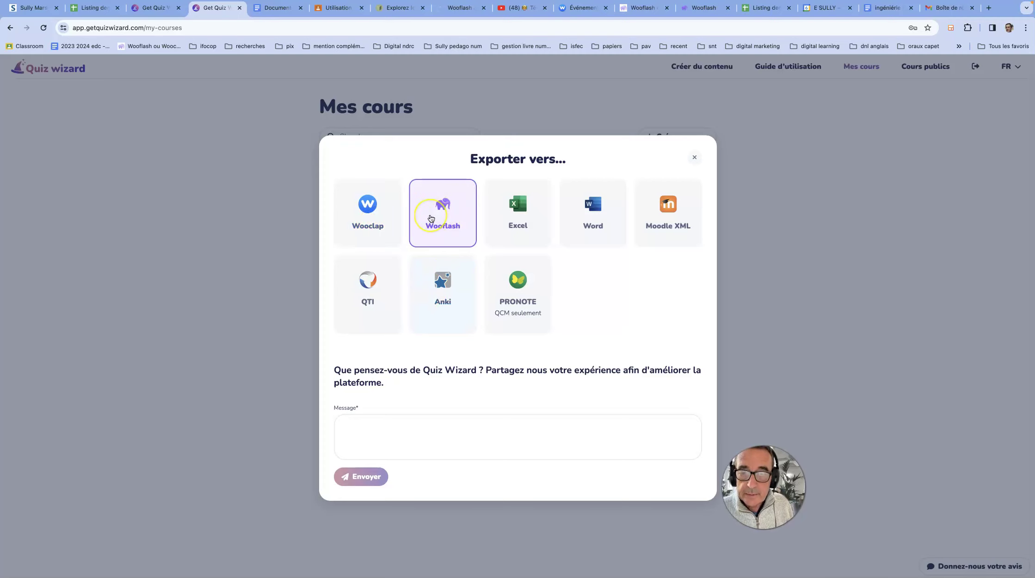
pyautogui.click(378, 215)
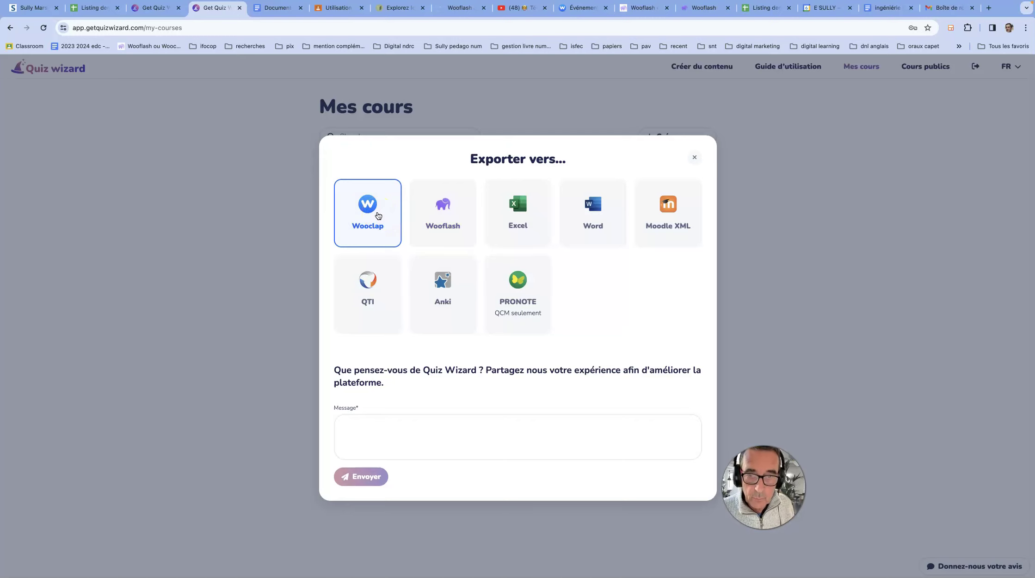
pyautogui.click(426, 219)
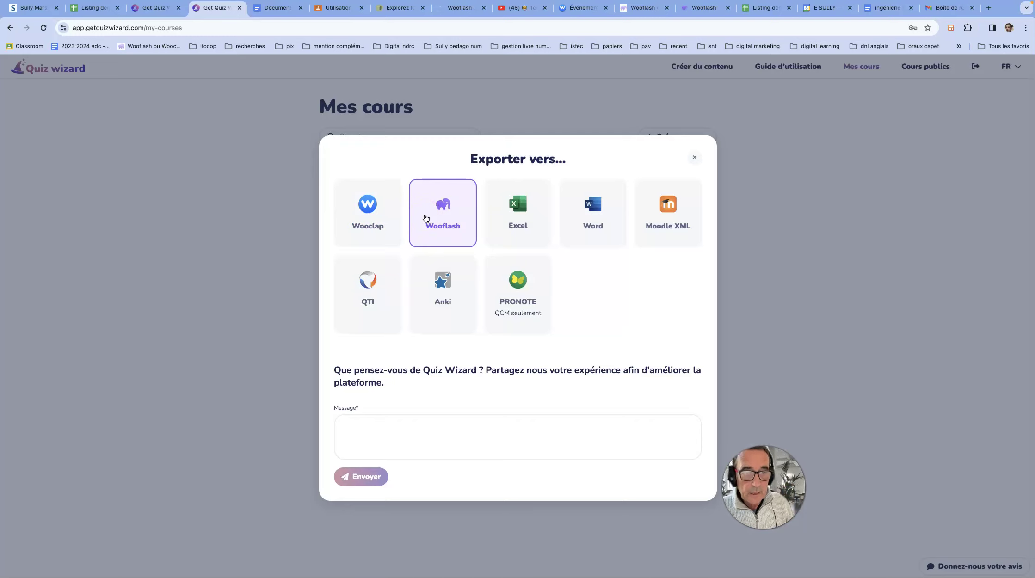
pyautogui.click(201, 234)
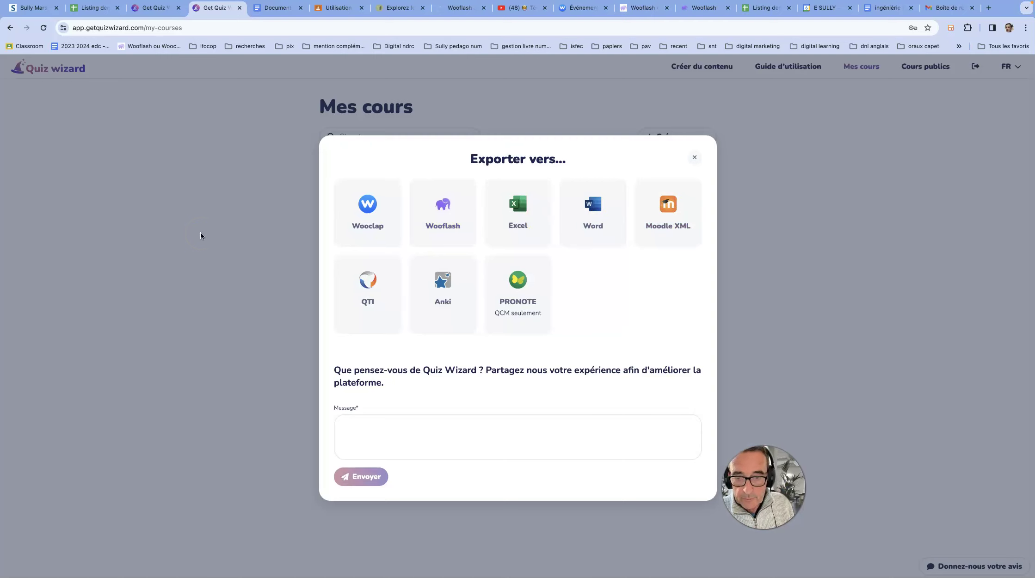
pyautogui.click(694, 158)
pyautogui.click(298, 110)
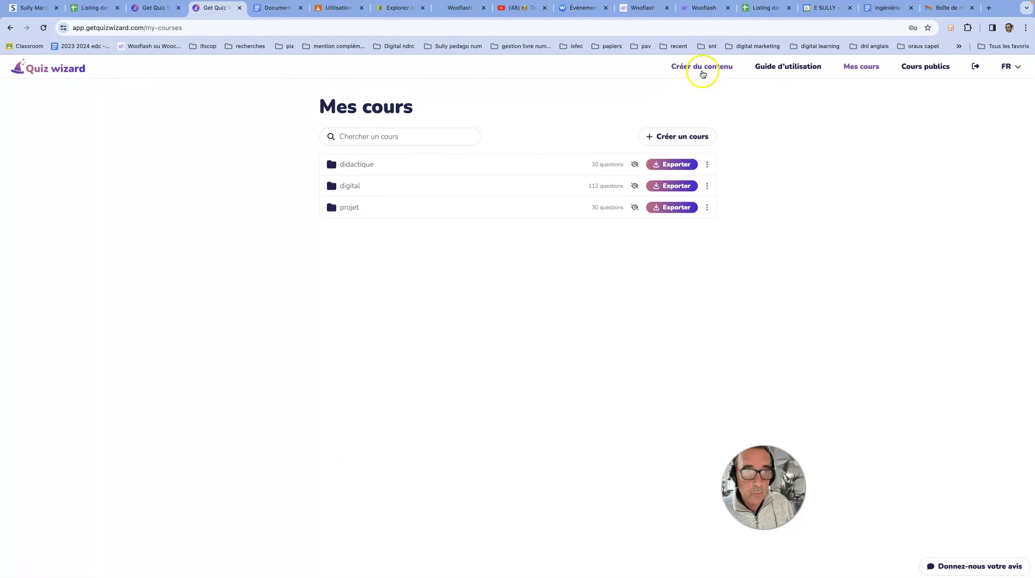
# Generate multiple-choice questions with 1 correct and 3 wrong answers from the theme "les agents économiques" in French.
pyautogui.click(699, 69)
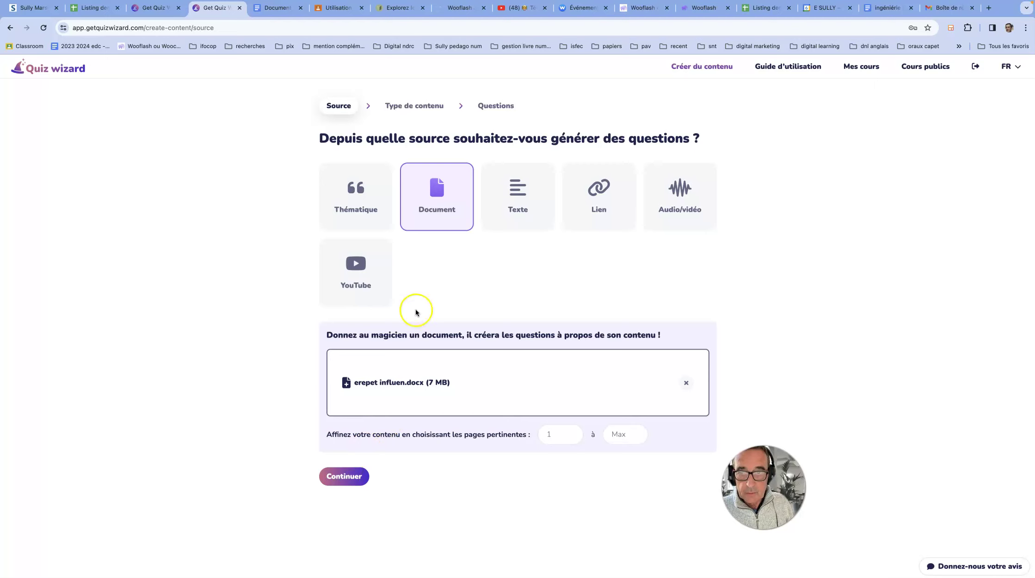
pyautogui.click(352, 195)
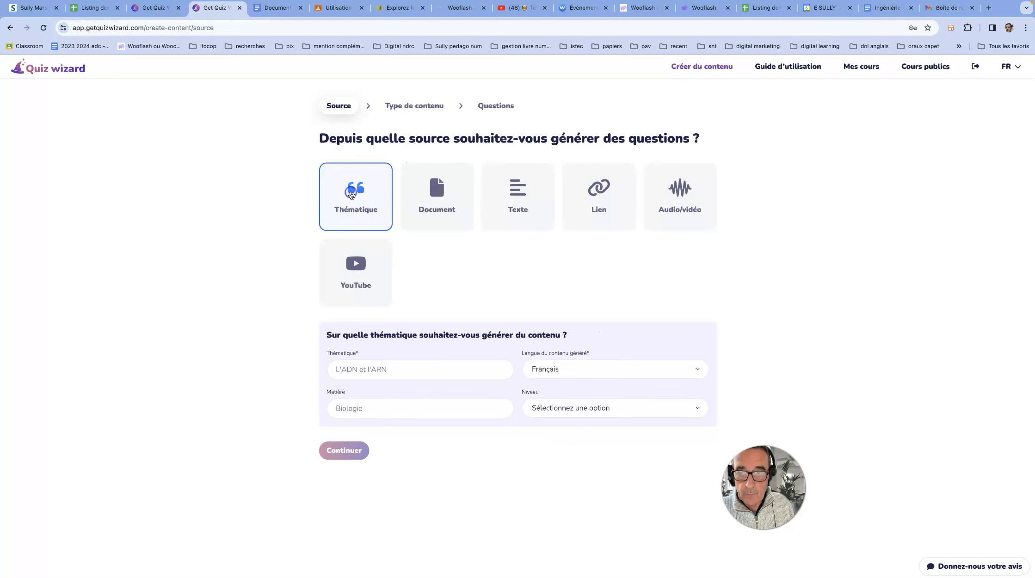
pyautogui.click(391, 369)
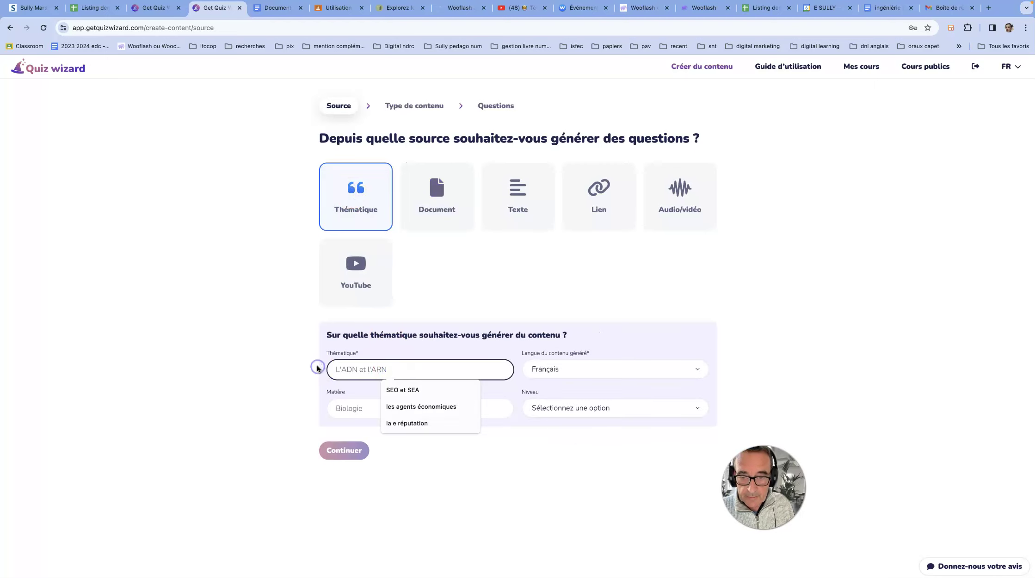
pyautogui.click(406, 407)
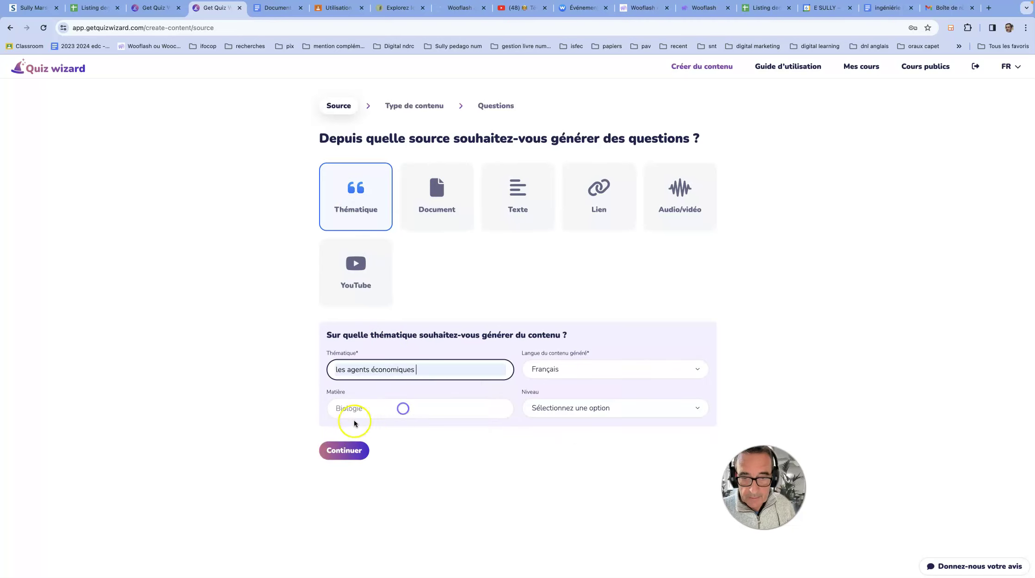
pyautogui.click(345, 451)
pyautogui.click(324, 181)
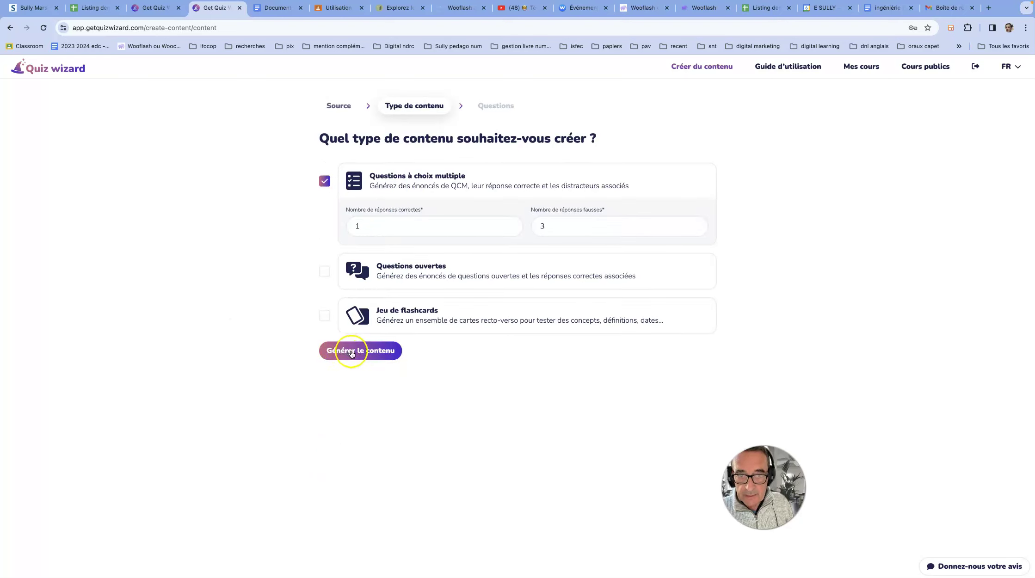
pyautogui.click(351, 351)
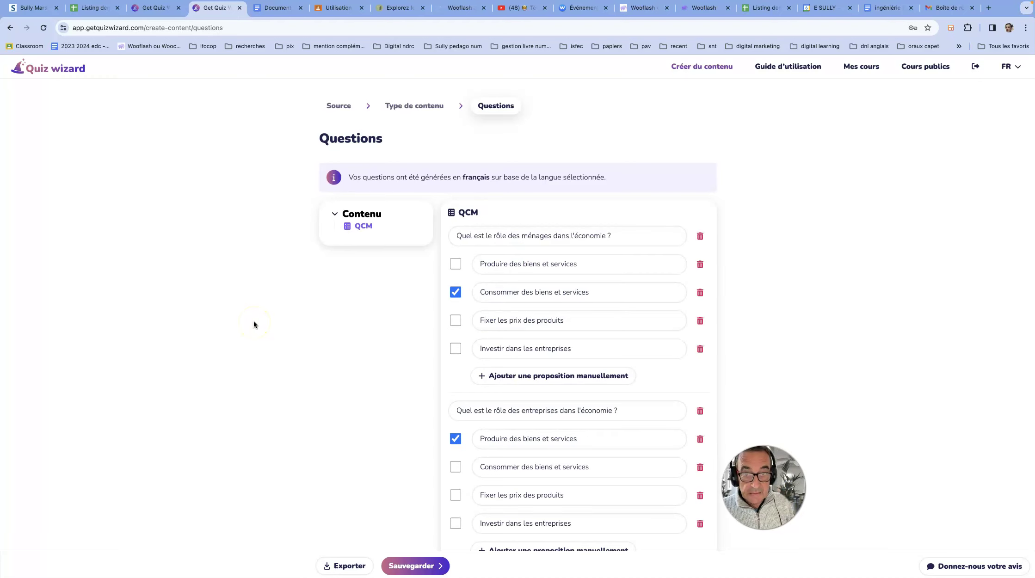
# Examine the generated multiple-choice questions and their ticked correct answers from the first question to the last.
pyautogui.scroll(-1, 253, 324)
pyautogui.scroll(-1, 253, 324)
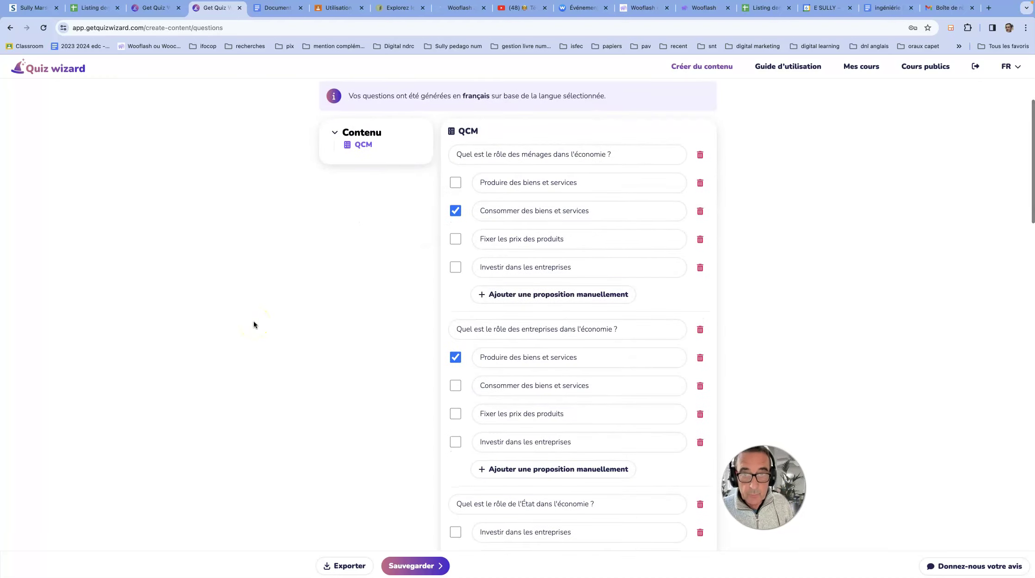
pyautogui.scroll(1, 254, 324)
pyautogui.scroll(-2, 254, 324)
pyautogui.scroll(-5, 253, 324)
pyautogui.scroll(-9, 253, 324)
pyautogui.scroll(-10, 252, 325)
pyautogui.scroll(-5, 253, 322)
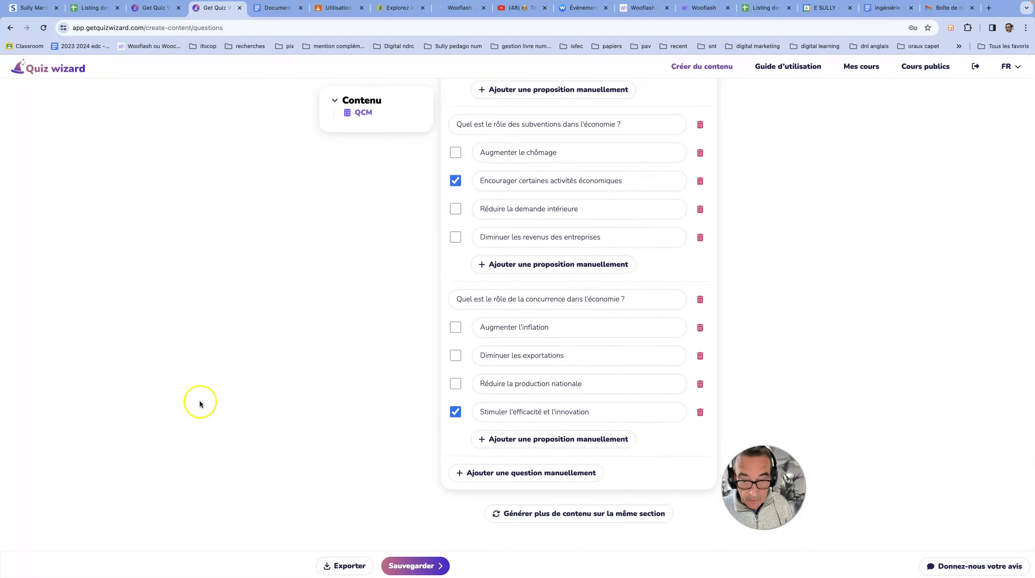
pyautogui.scroll(20, 296, 452)
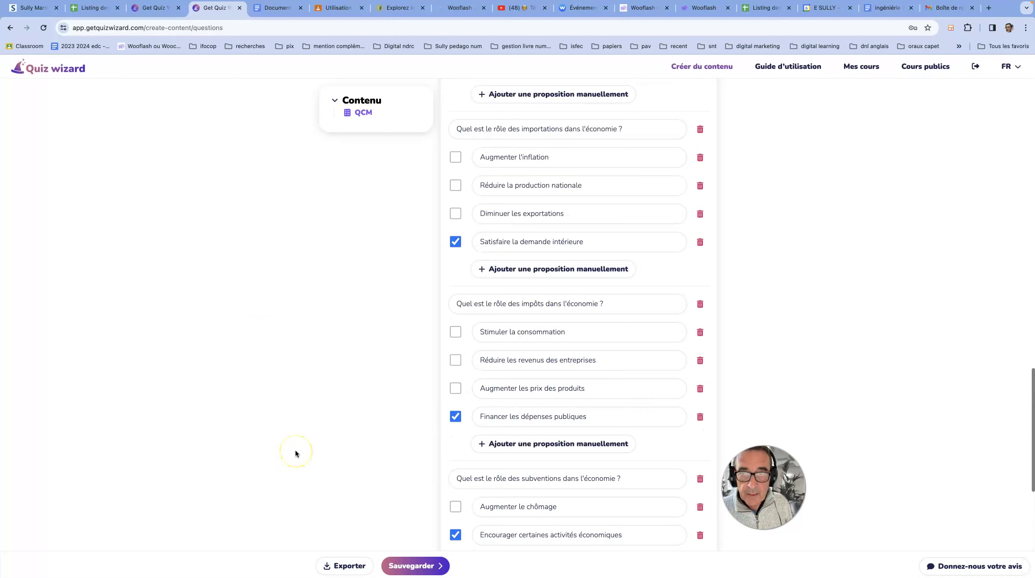
pyautogui.scroll(-10, 296, 454)
pyautogui.scroll(-15, 296, 454)
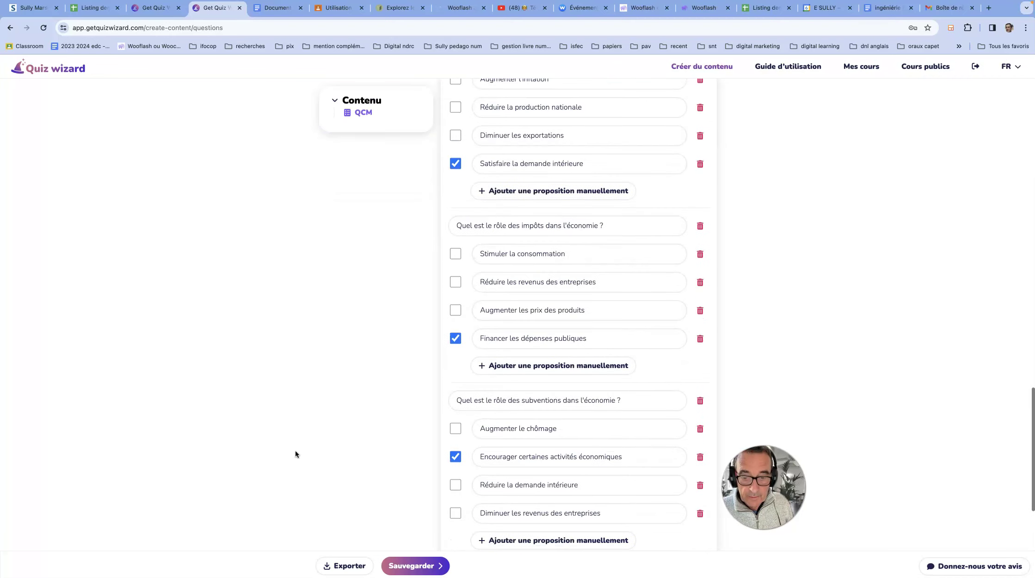
# Save the generated questions in a new course named "eco générale première" and check that course in the save list.
pyautogui.click(426, 567)
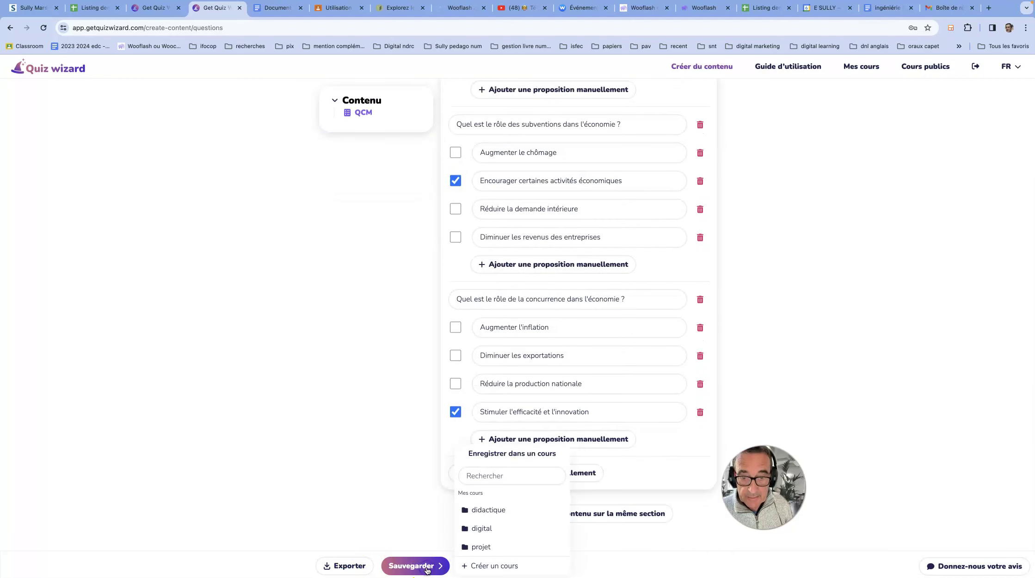
pyautogui.click(484, 567)
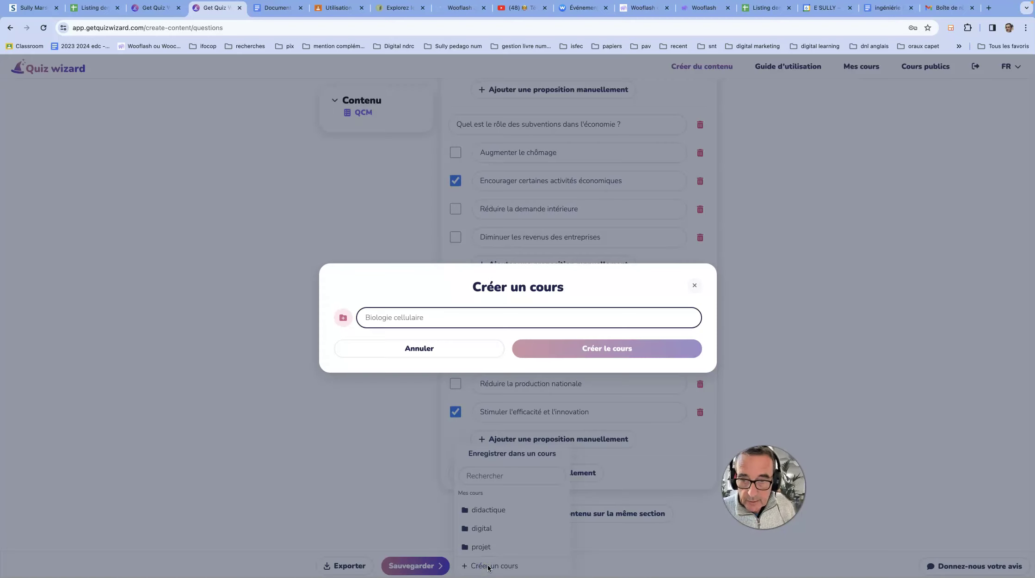
pyautogui.write('eco générale première')
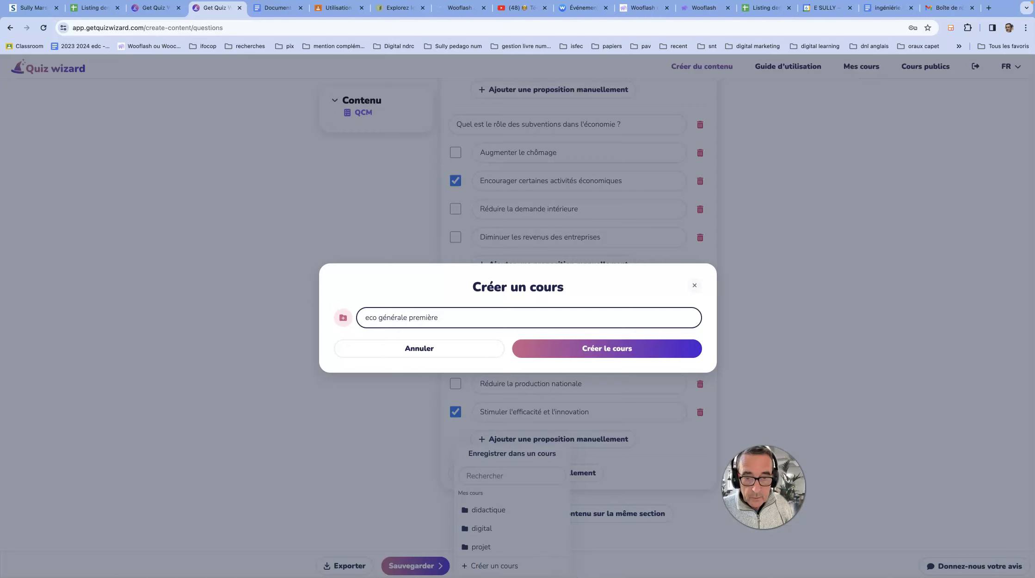
pyautogui.click(593, 349)
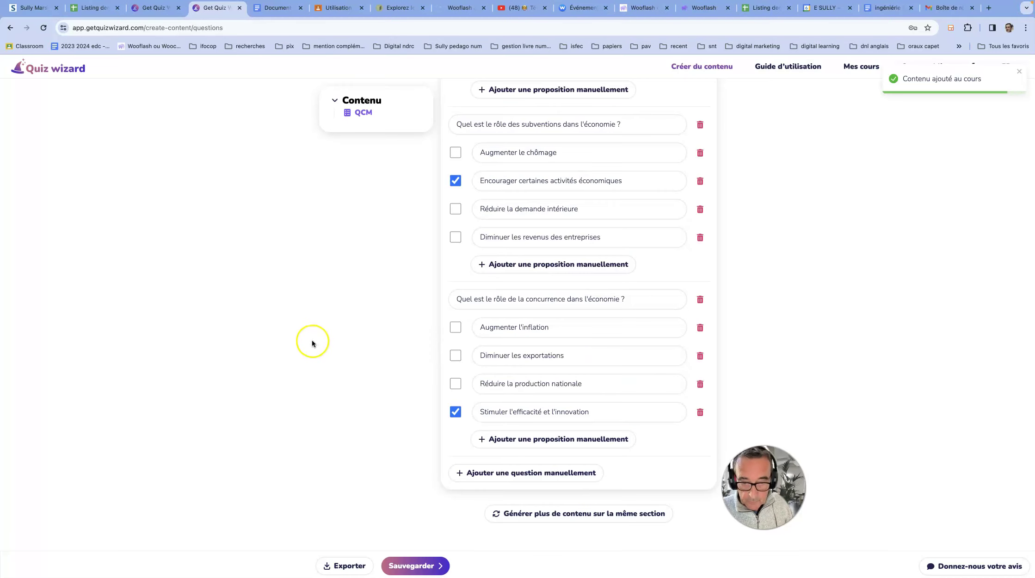
pyautogui.click(406, 567)
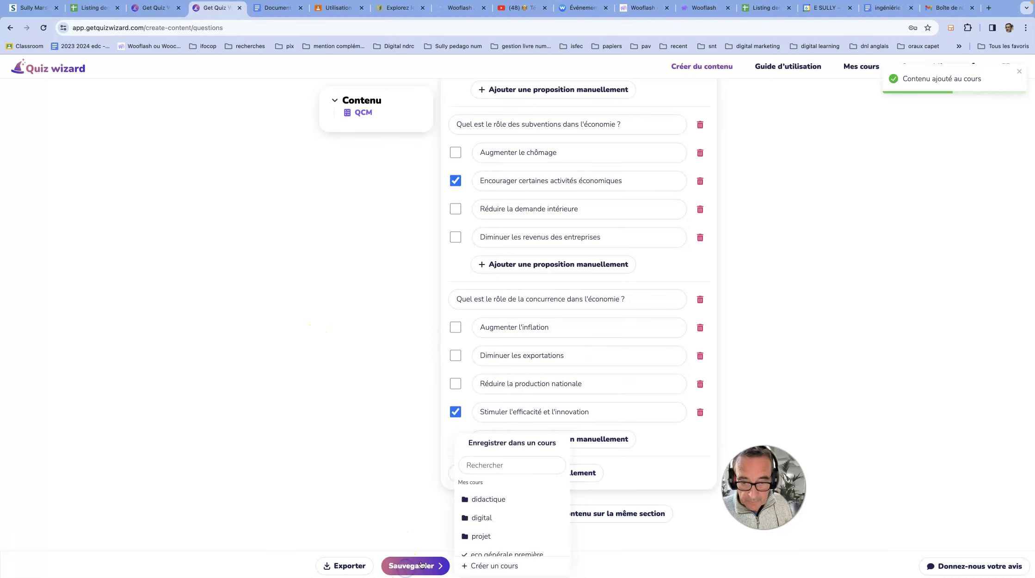
pyautogui.scroll(-1, 476, 541)
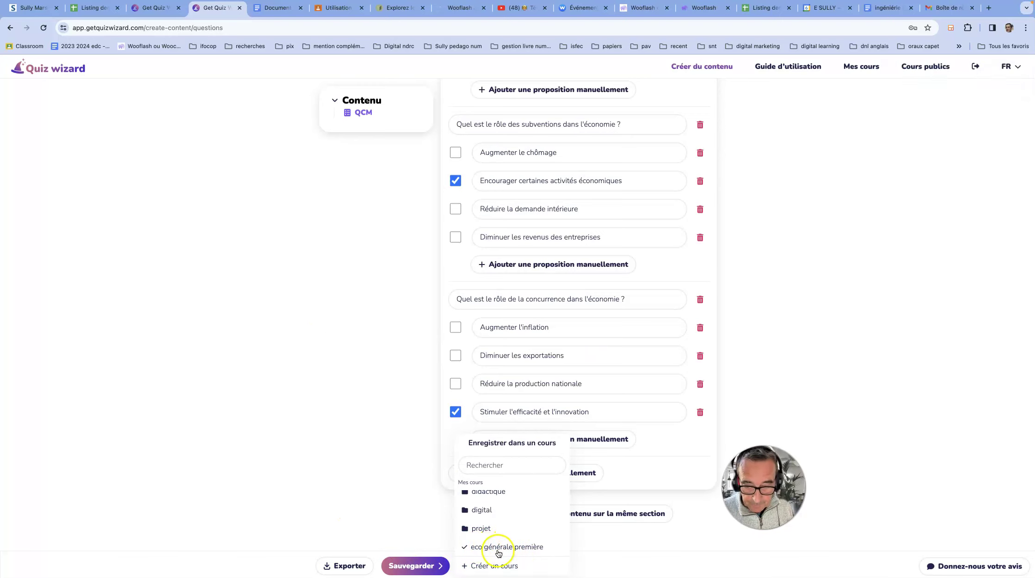
pyautogui.click(415, 569)
pyautogui.click(322, 331)
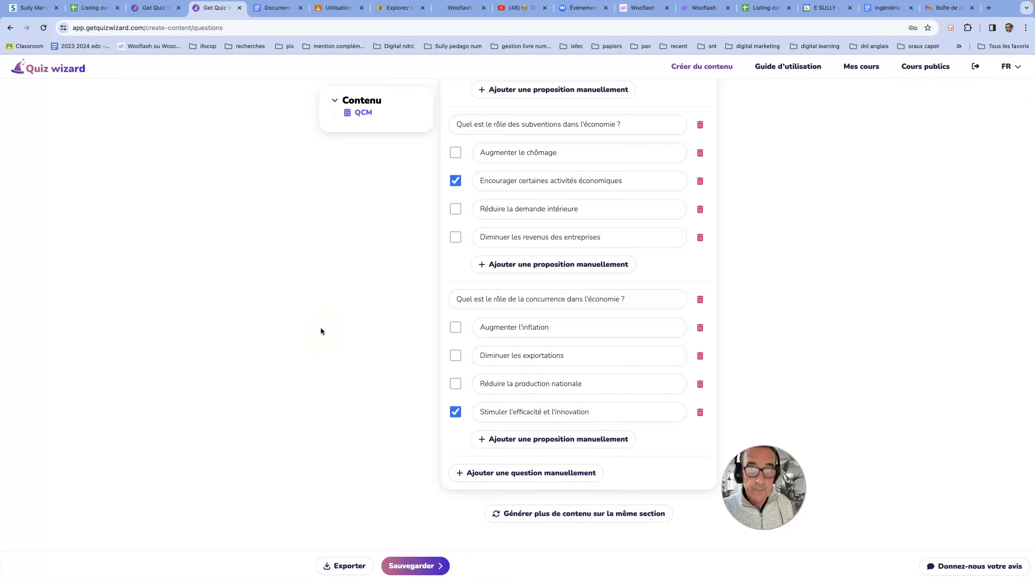
# Export the questions for Wooclap, saving the file as ecogeneagentseco in the Bureau folder.
pyautogui.click(332, 568)
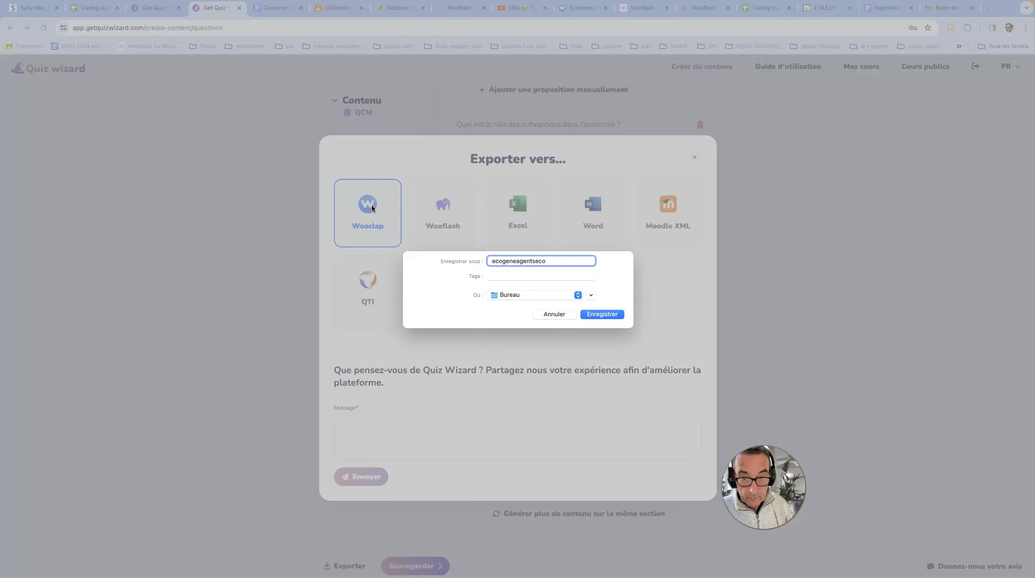
pyautogui.click(596, 316)
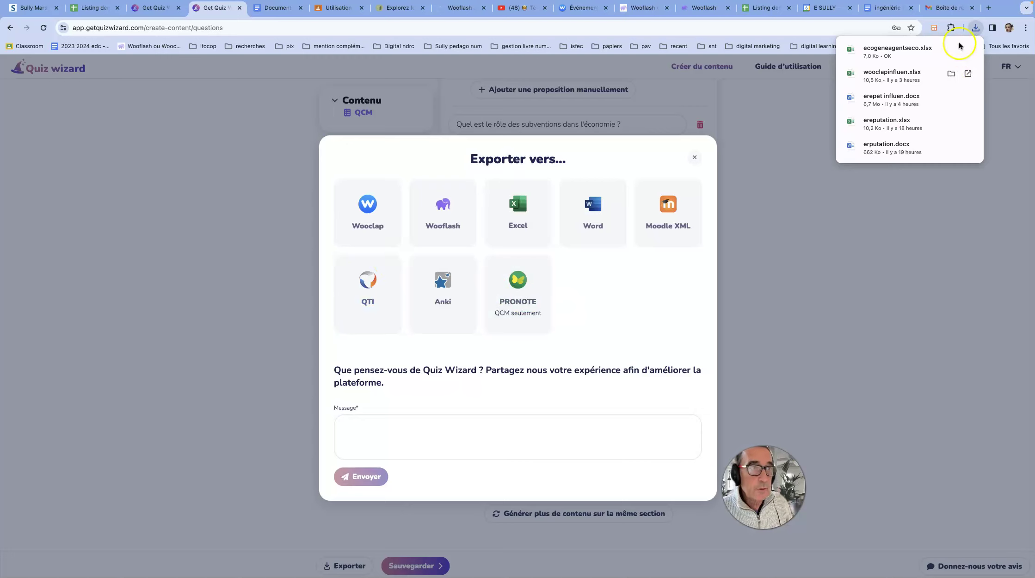
# Open wooclap.com in a new browser tab and log in with the school Google account.
pyautogui.click(989, 8)
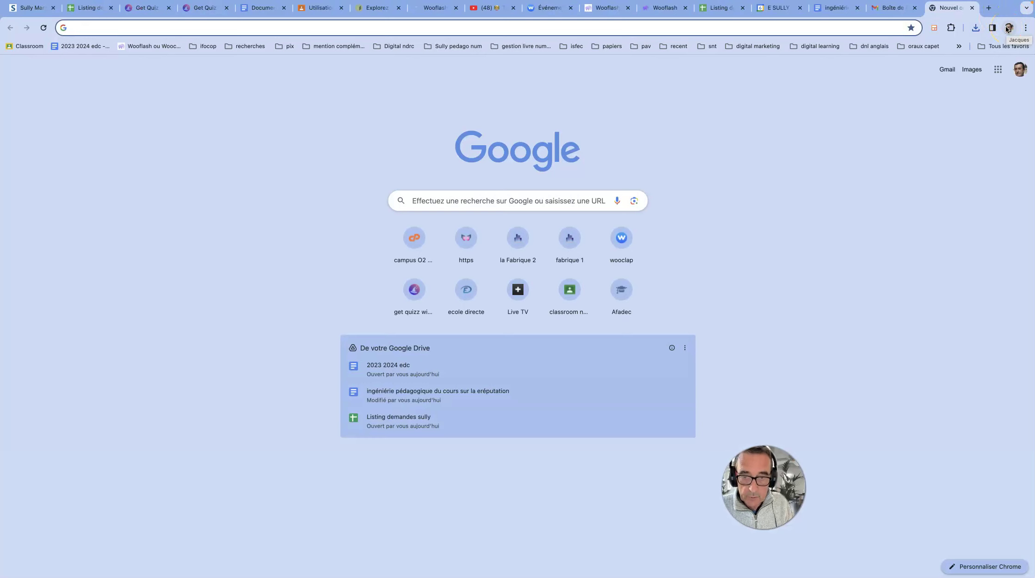
pyautogui.write('woo')
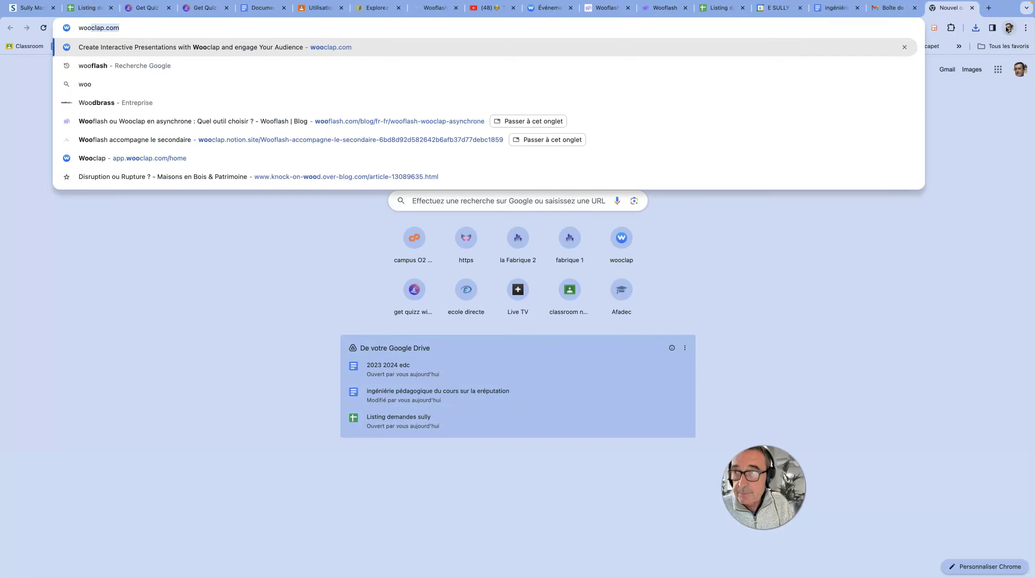
pyautogui.press('Return')
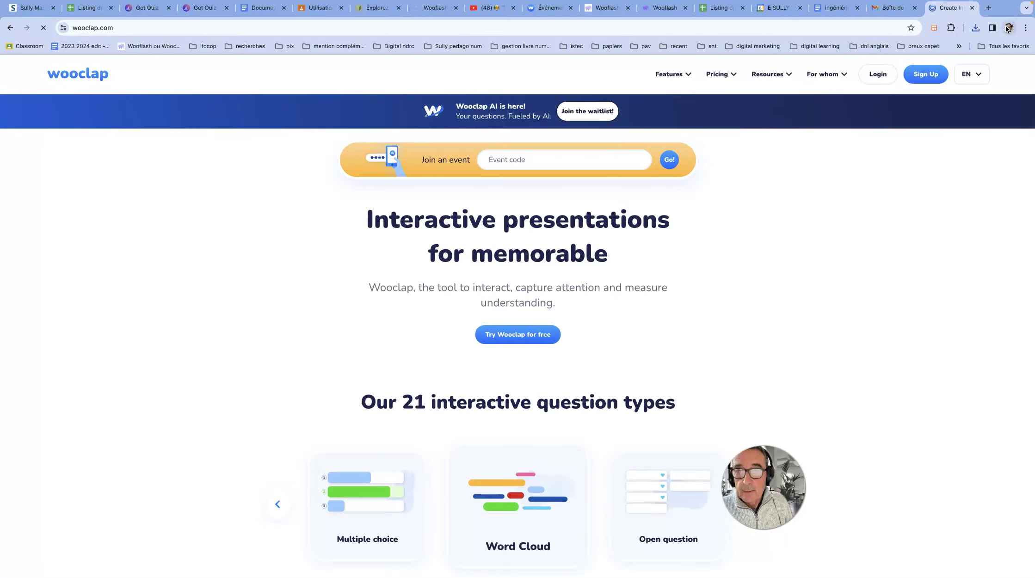
pyautogui.click(865, 82)
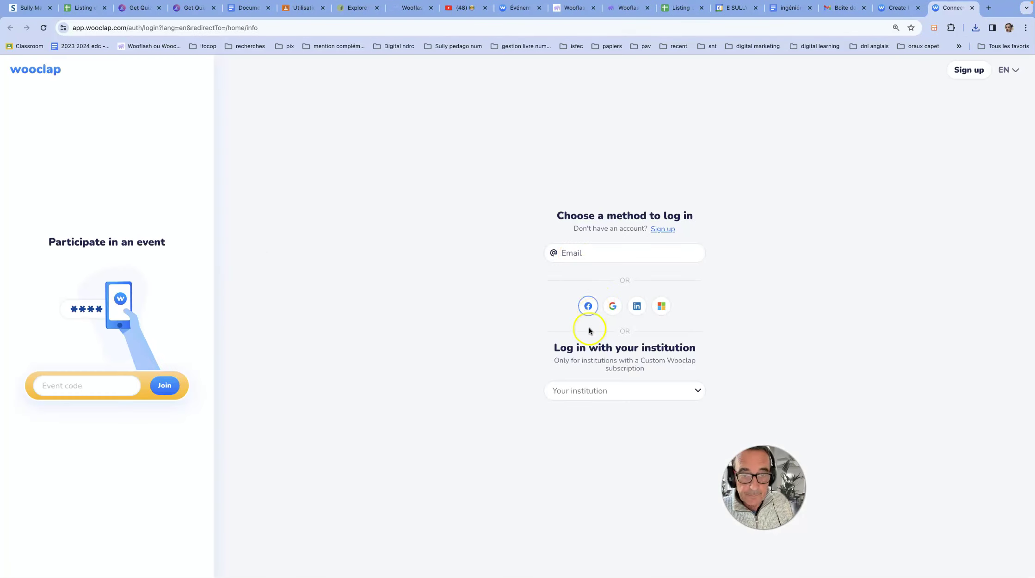
pyautogui.click(610, 309)
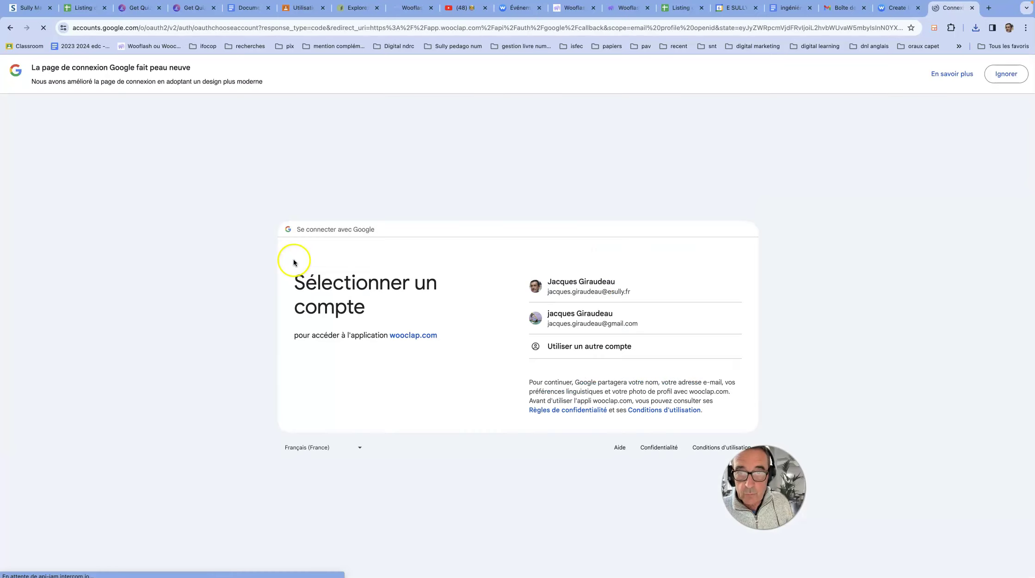
pyautogui.click(565, 291)
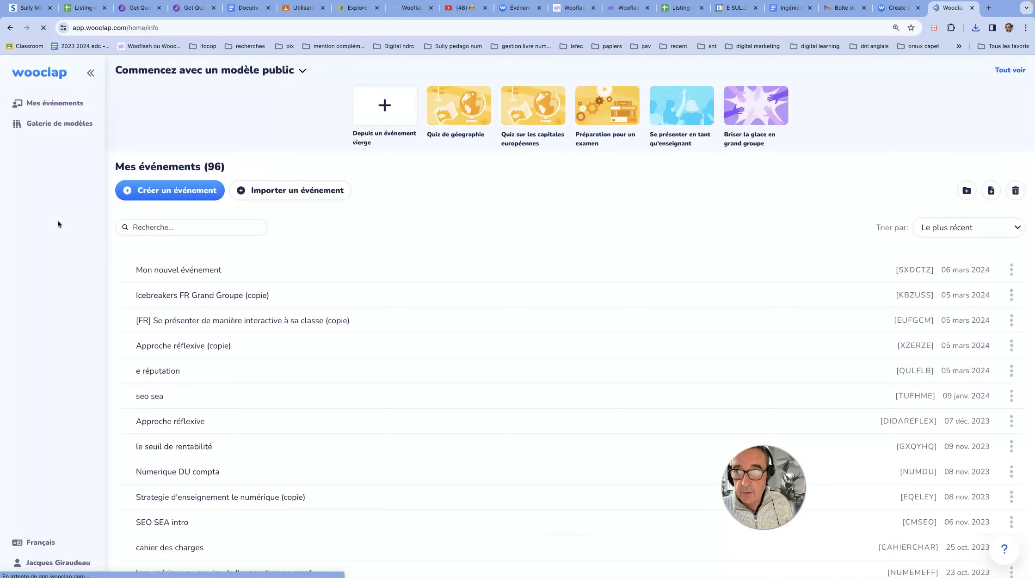
# Create a new Wooclap event and name it ecogeneagentseco.
pyautogui.click(184, 190)
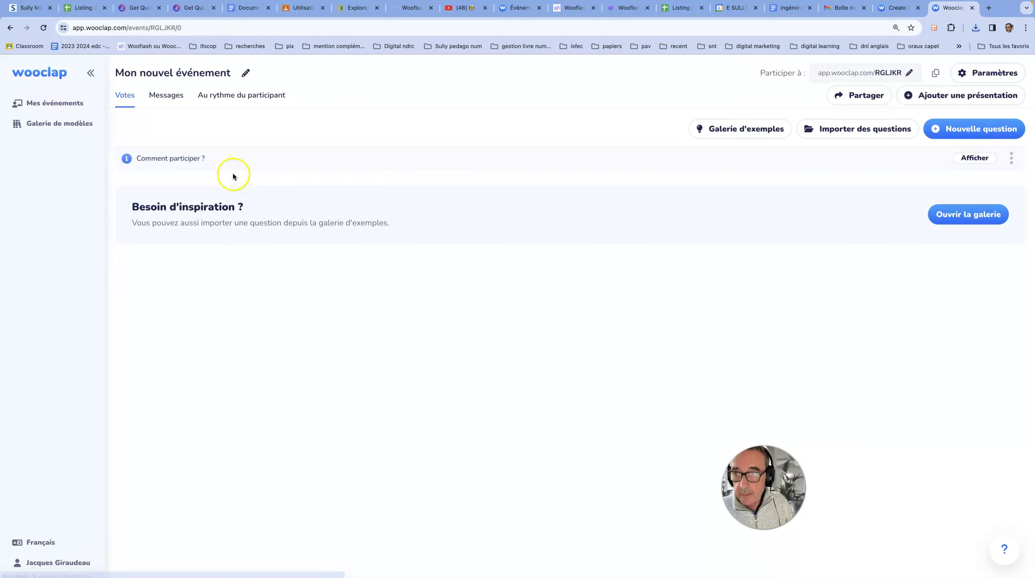
pyautogui.click(198, 74)
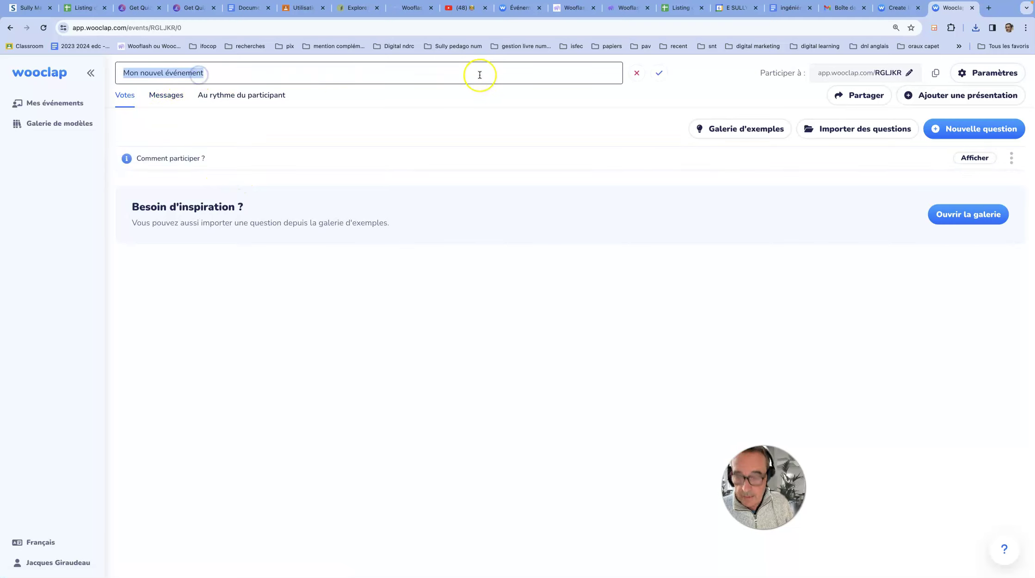
pyautogui.write('ecogeneagentseco')
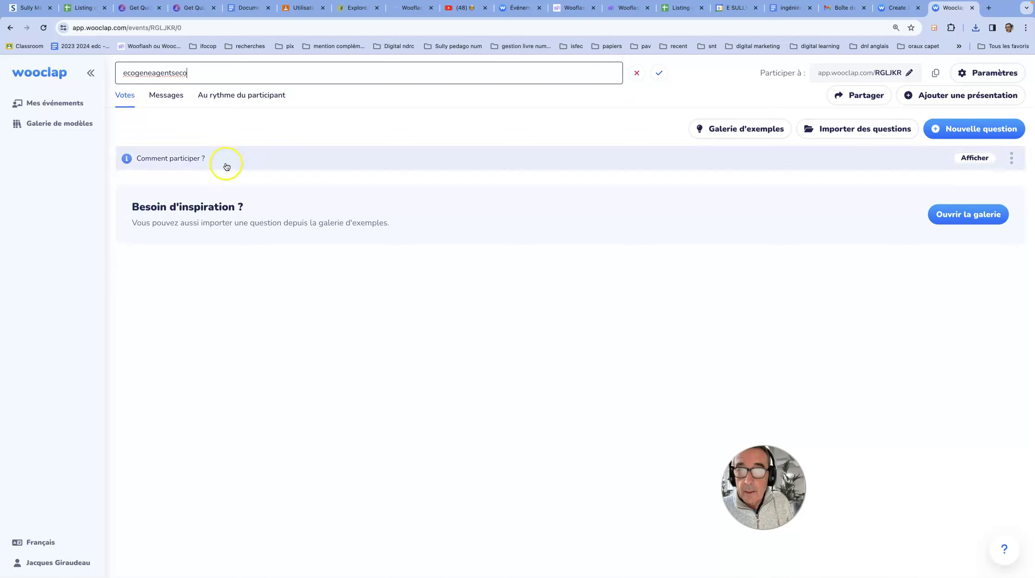
pyautogui.click(658, 73)
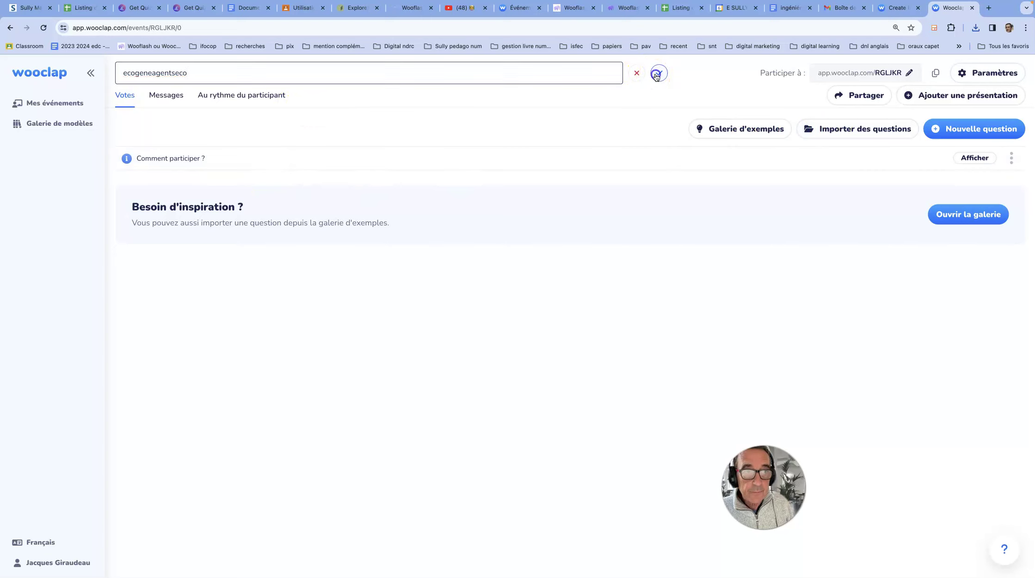
# Import the questions from the Excel workbook ecogeneagentseco.xlsx into the event and display the first question.
pyautogui.click(839, 132)
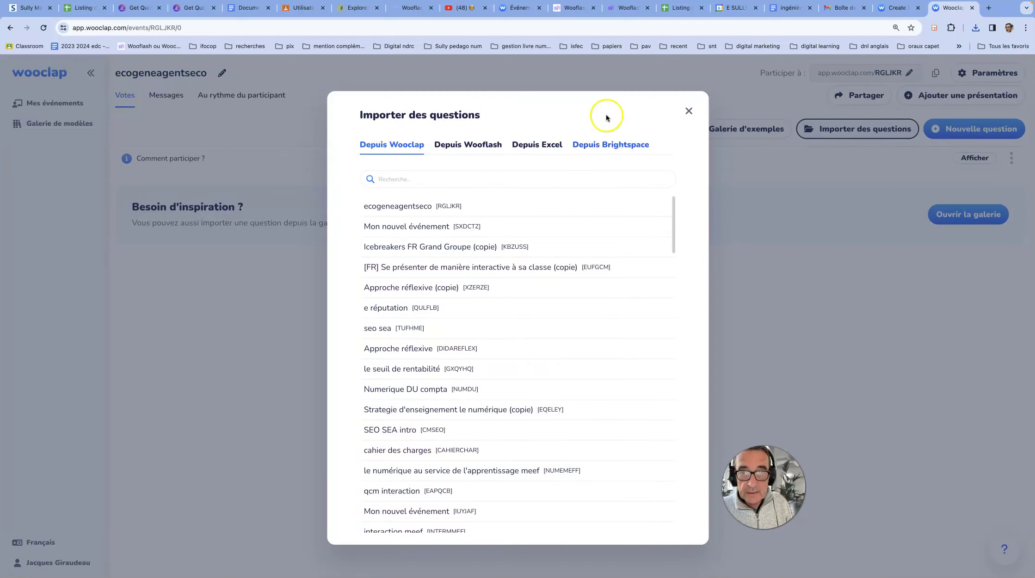
pyautogui.click(535, 152)
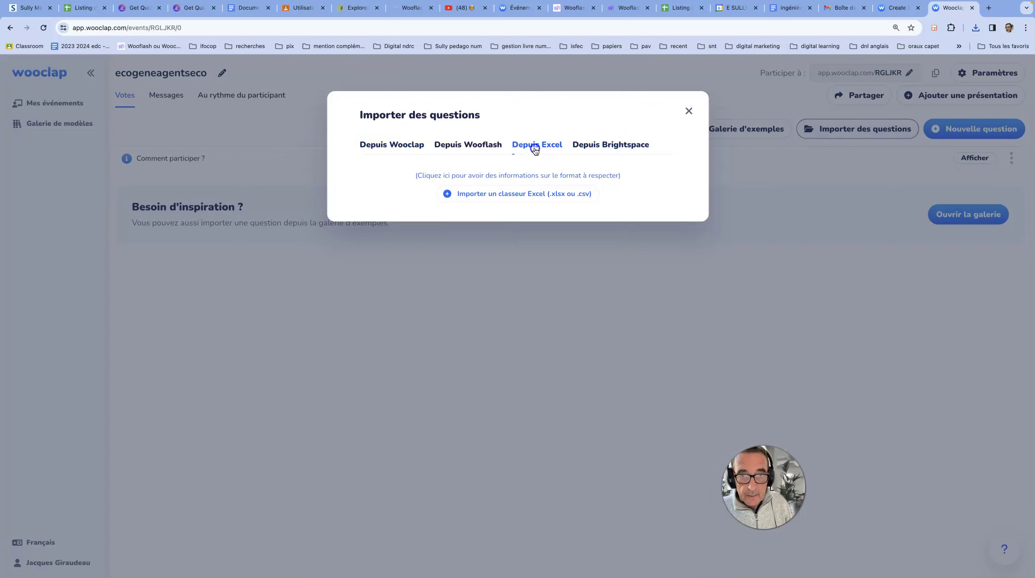
pyautogui.click(521, 195)
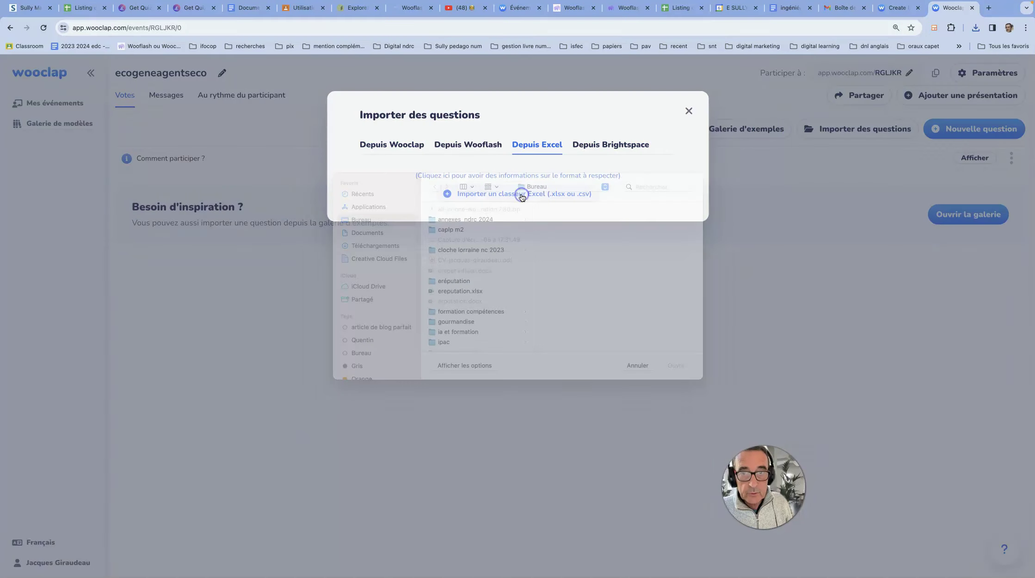
pyautogui.click(449, 284)
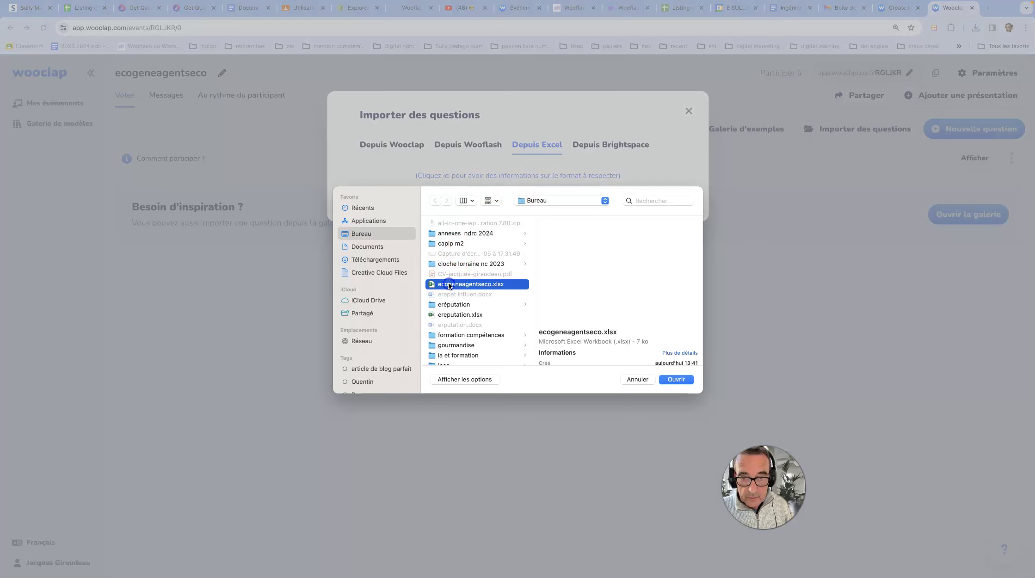
pyautogui.click(674, 379)
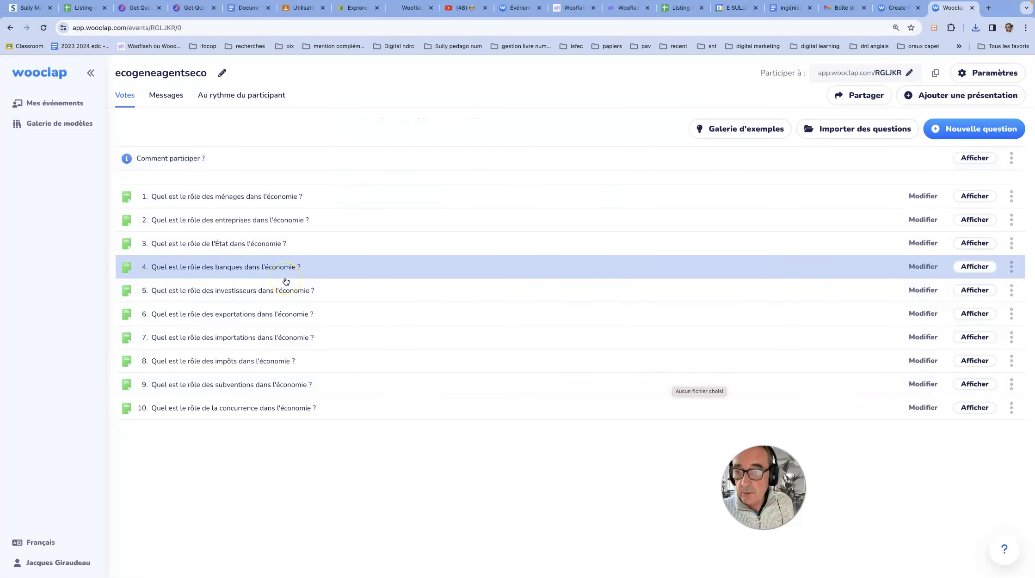
pyautogui.click(973, 196)
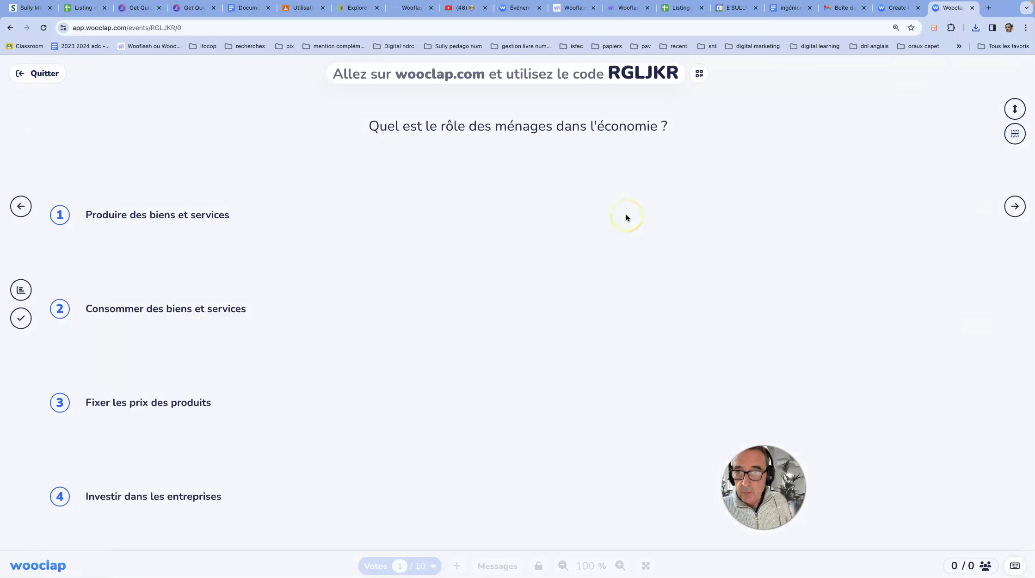
# Page through the presented questions and view the event's "Comment participer ?" page, returning to the question list.
pyautogui.press('Right')
pyautogui.press('Right')
pyautogui.press('Right')
pyautogui.press('Right')
pyautogui.press('Right')
pyautogui.press('Right')
pyautogui.click(36, 74)
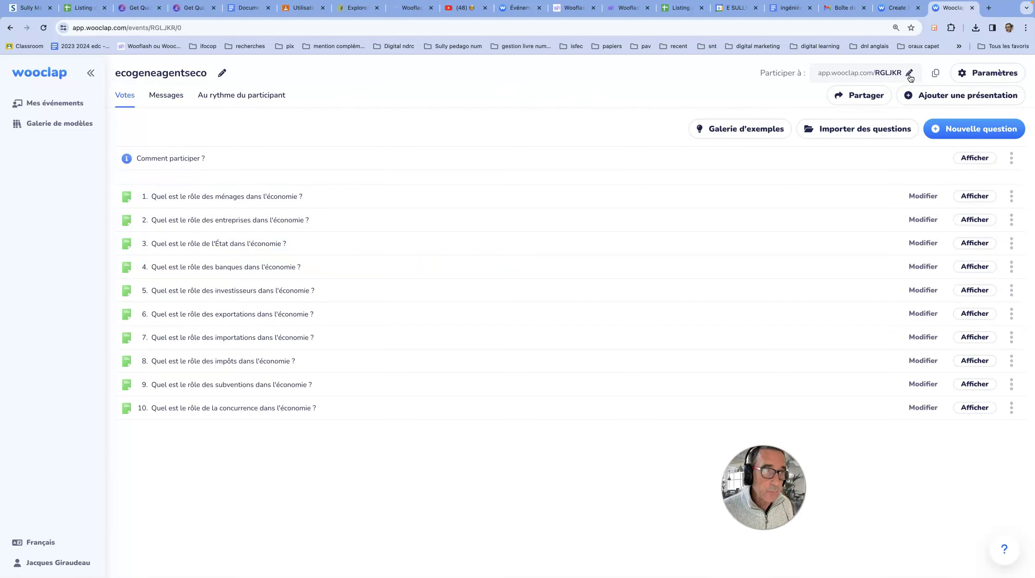
pyautogui.click(975, 159)
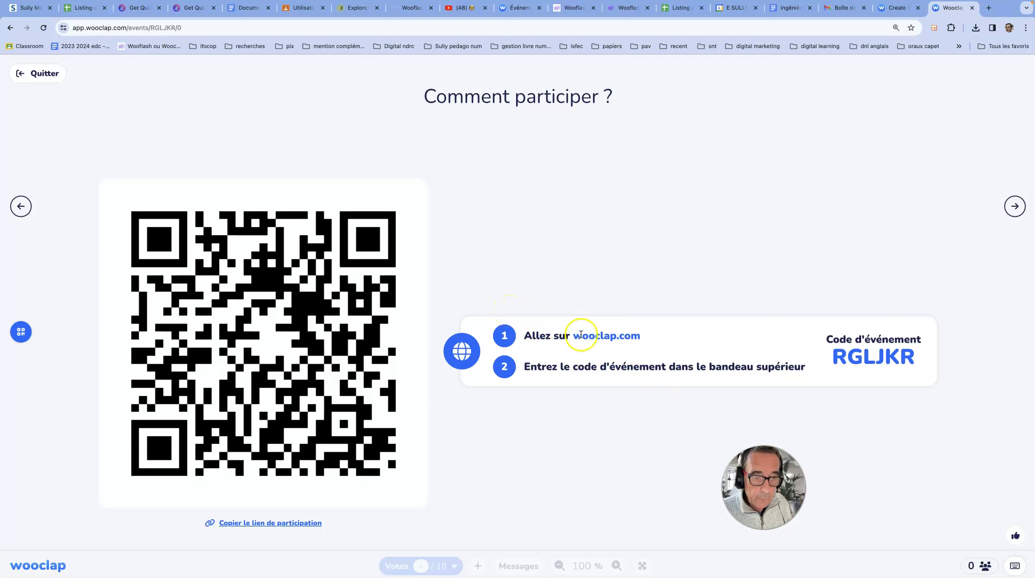
pyautogui.click(37, 75)
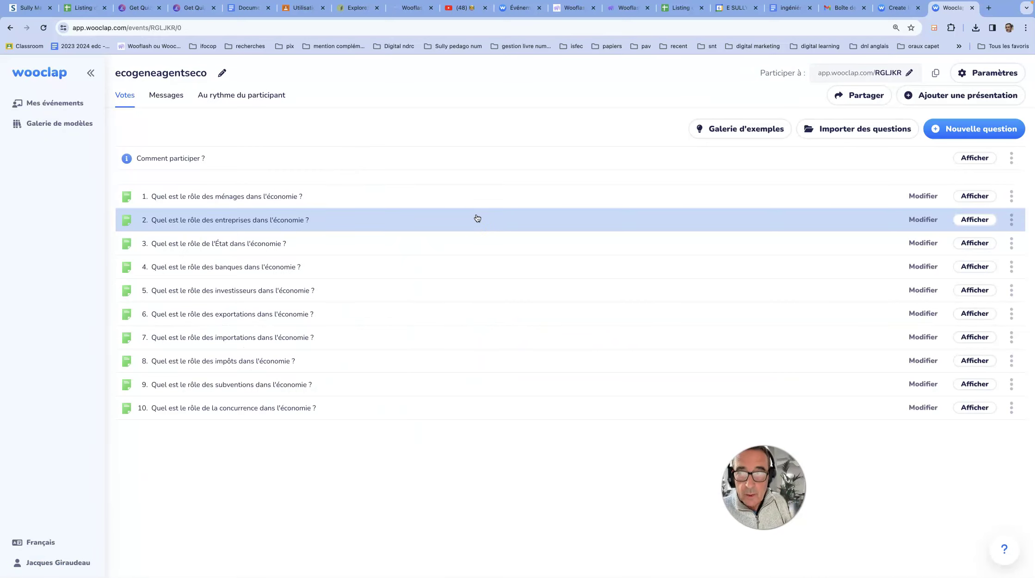
# Create a participant-paced questionnaire in the event and import all the questions from the Wooclap event ecogeneagentseco into it.
pyautogui.click(229, 104)
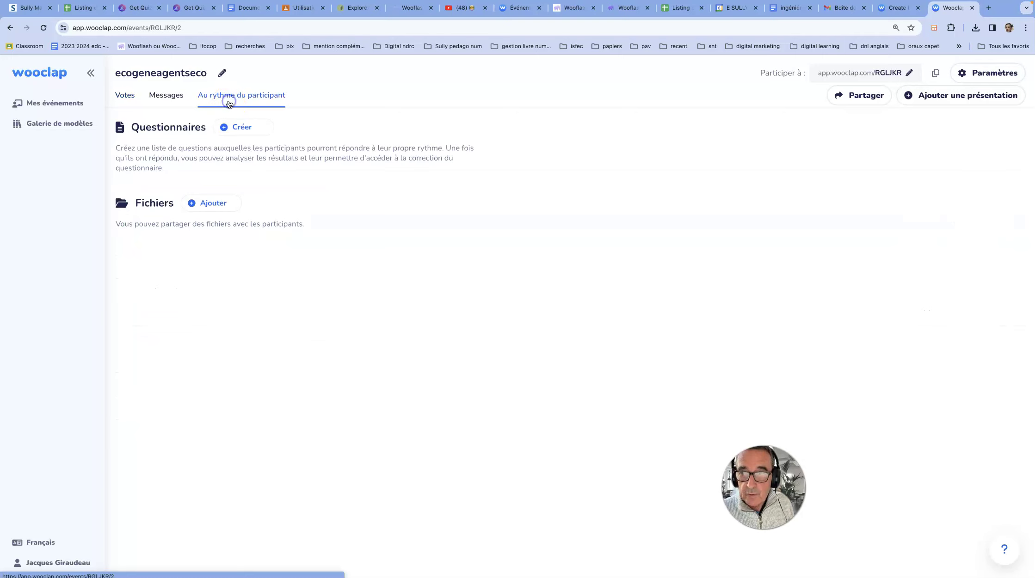
pyautogui.click(243, 129)
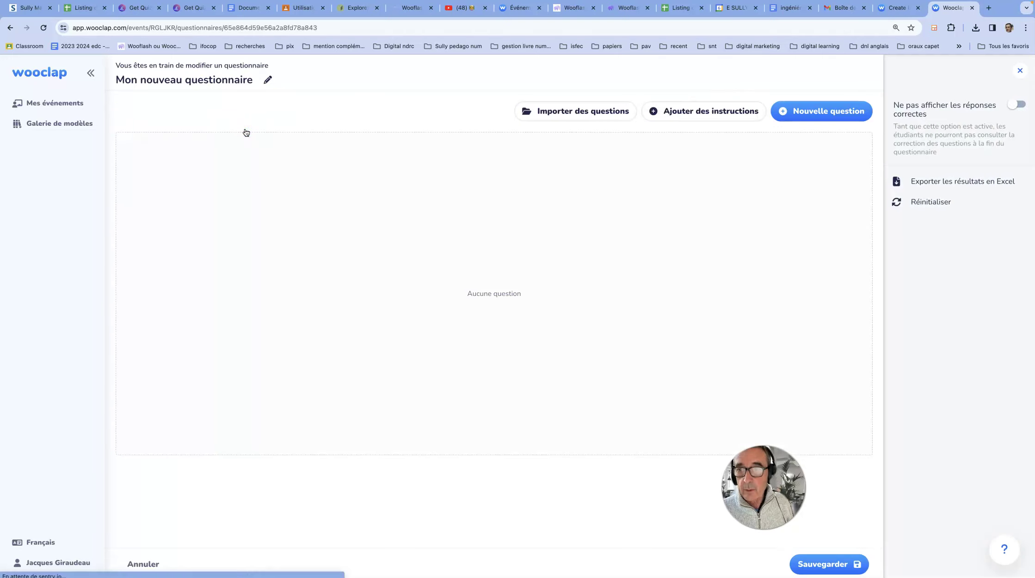
pyautogui.click(538, 110)
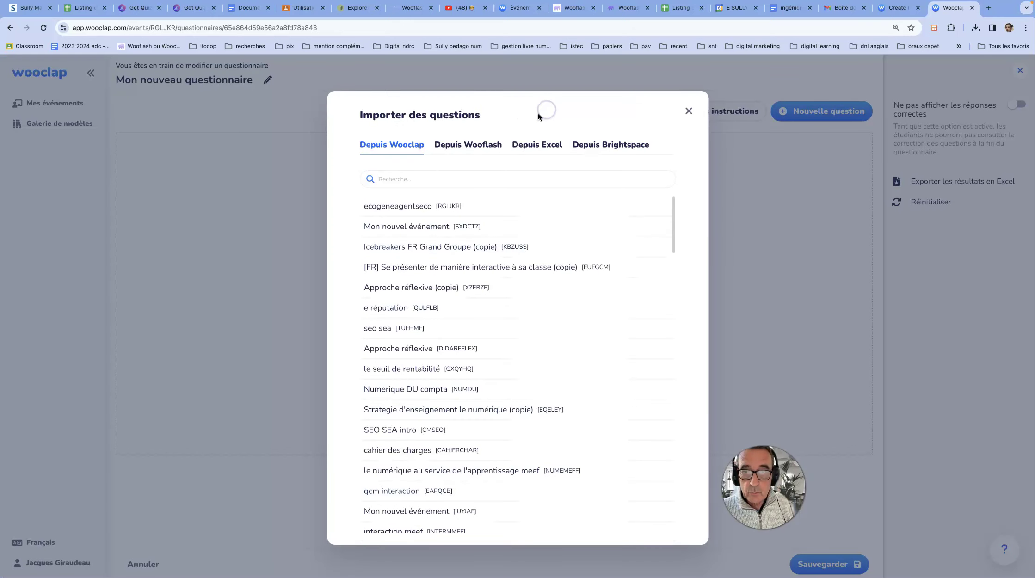
pyautogui.click(416, 212)
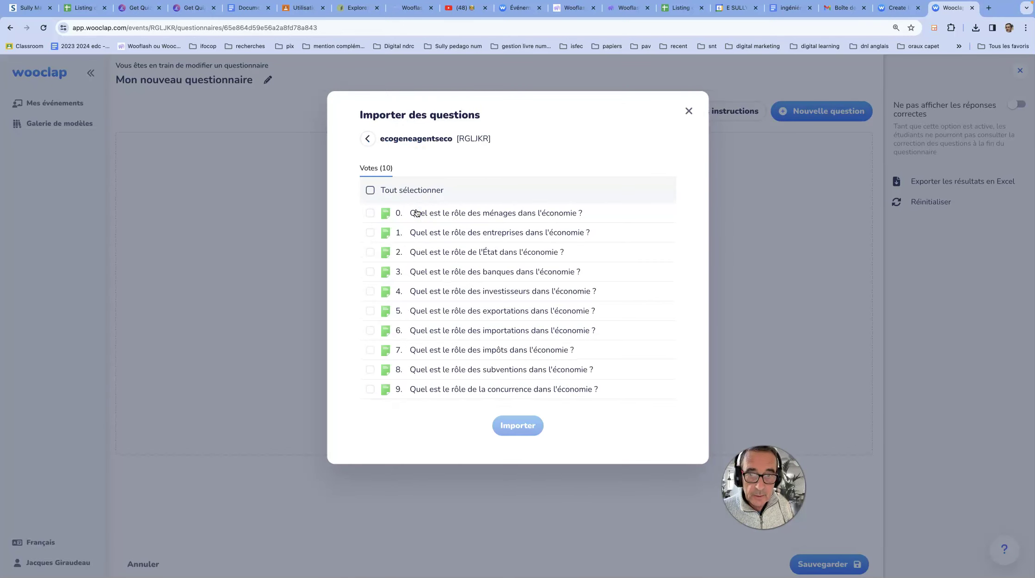
pyautogui.click(370, 190)
pyautogui.click(515, 430)
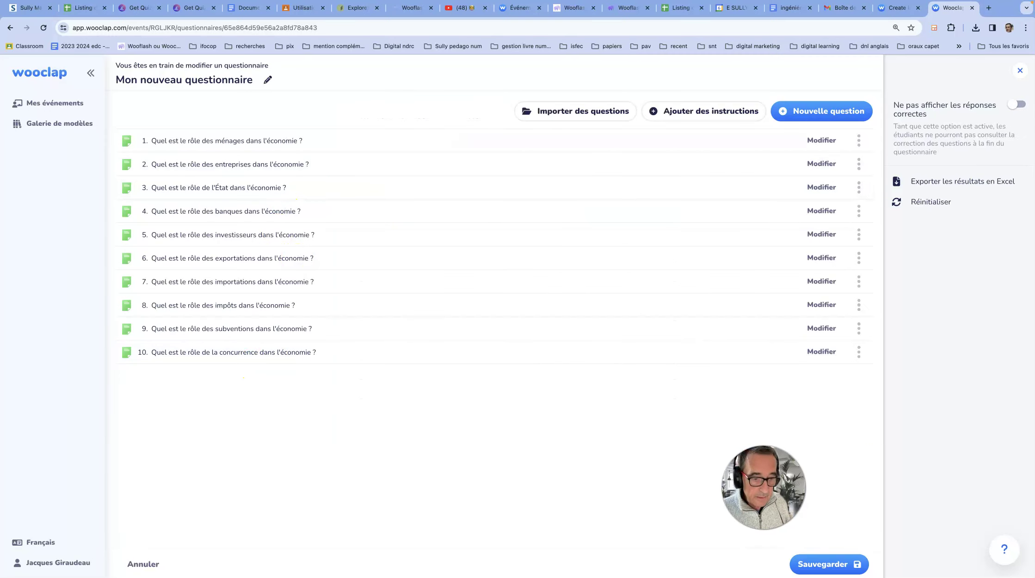
# Save the questionnaire, keeping the name "Mon nouveau questionnaire".
pyautogui.click(830, 564)
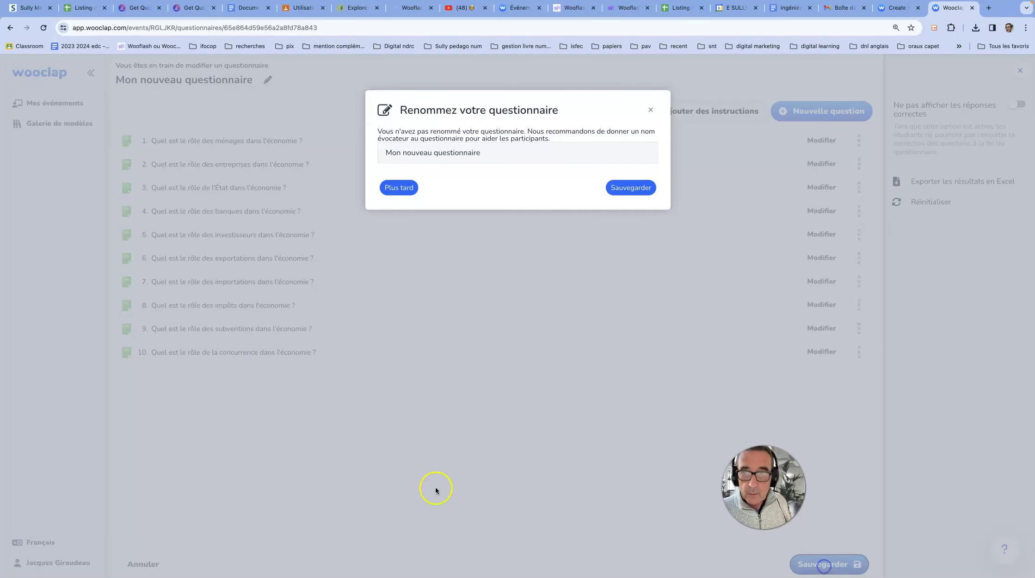
pyautogui.click(629, 189)
pyautogui.click(611, 187)
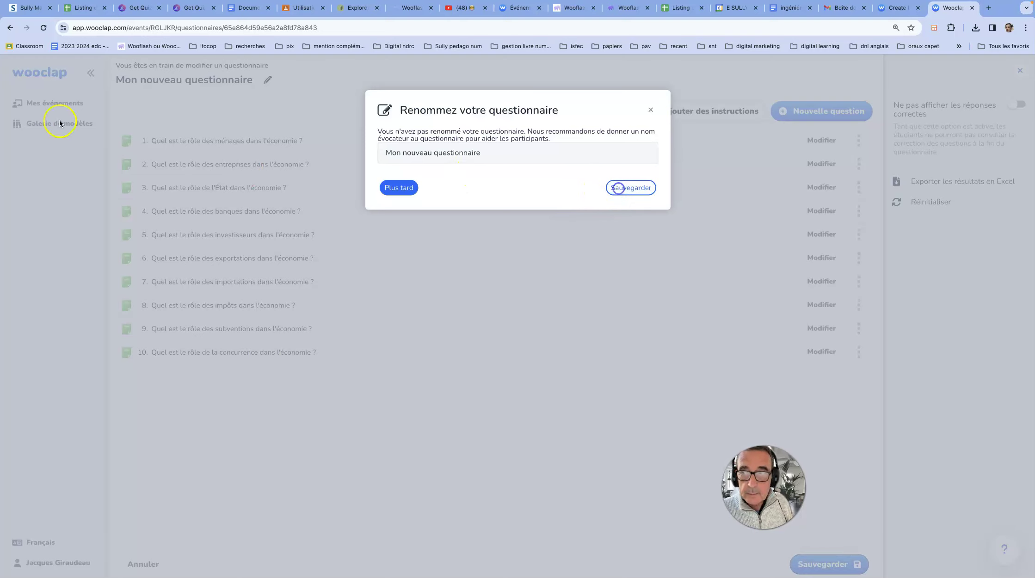
pyautogui.click(618, 159)
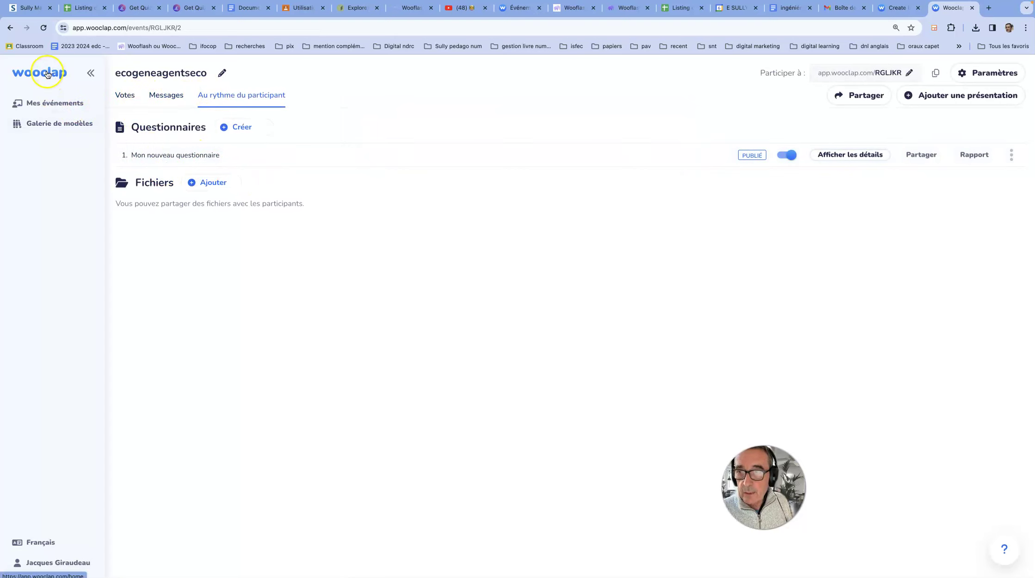
# Unpublish the participant-paced questionnaire and return to the event's list of voting questions.
pyautogui.click(782, 157)
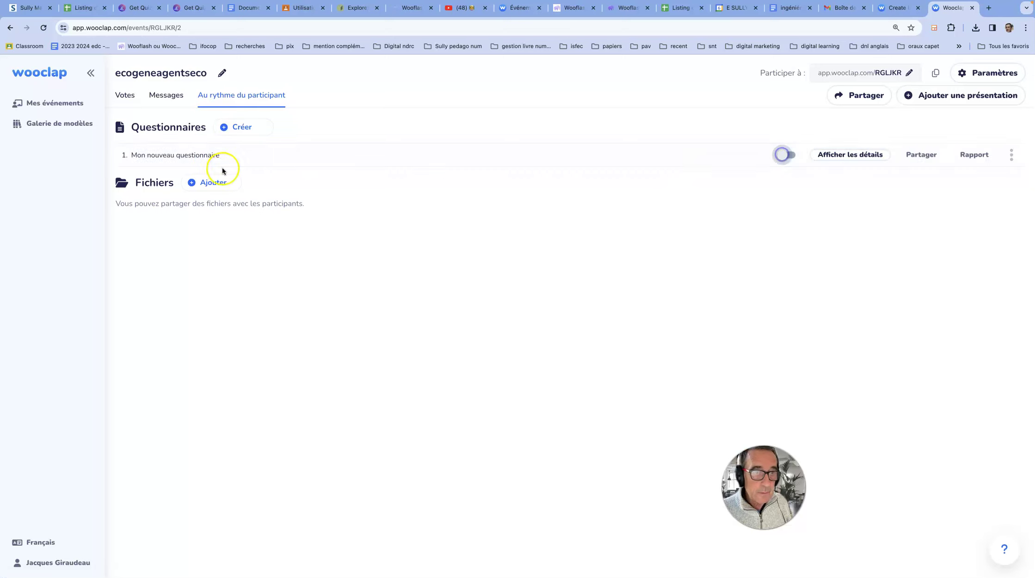
pyautogui.click(132, 74)
pyautogui.click(125, 95)
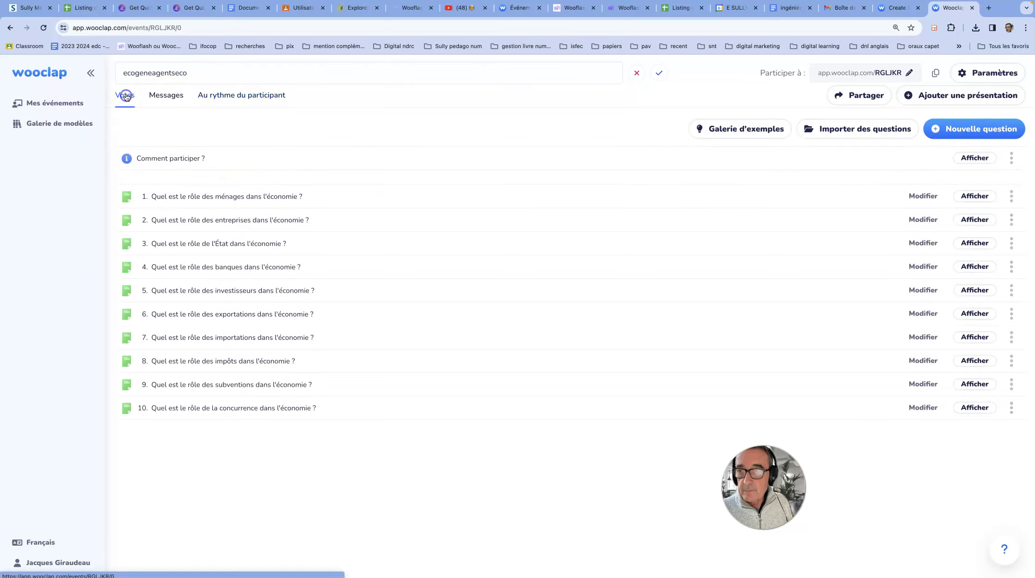